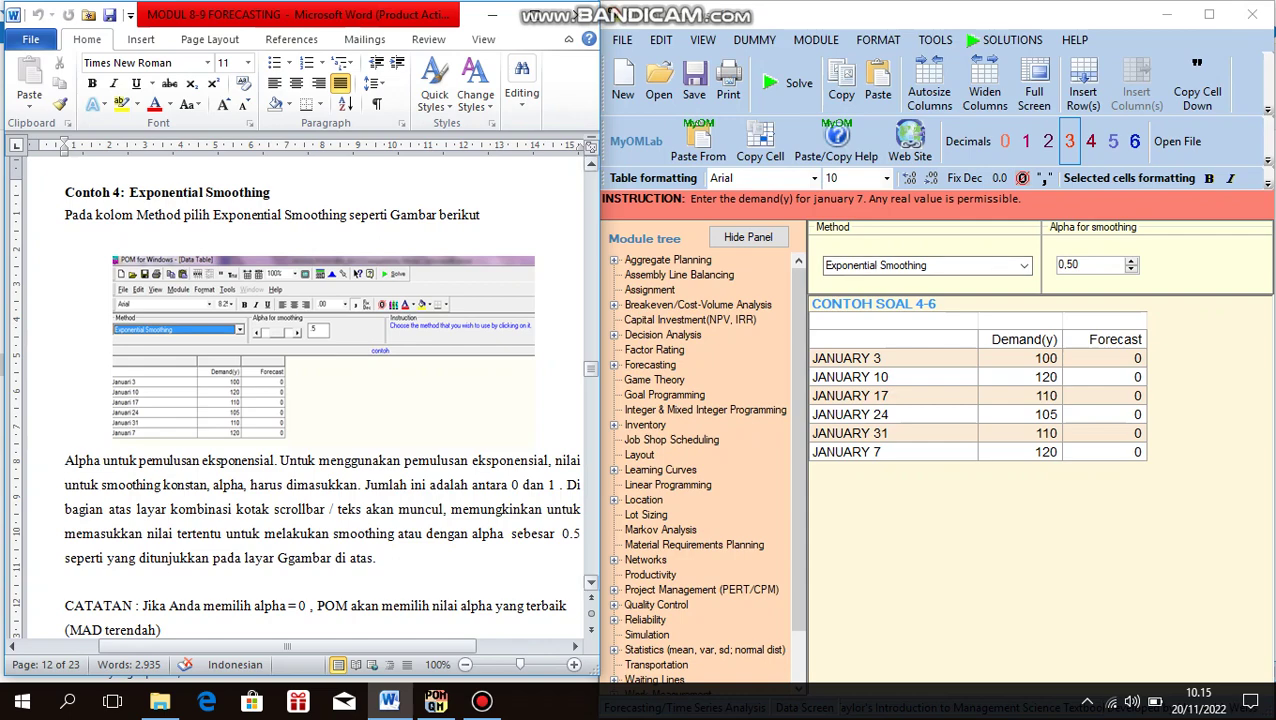
- Solve the CONTOH SOAL 4-6 data with Exponential Smoothing and open the solution's graph
drag(591, 368, 591, 372)
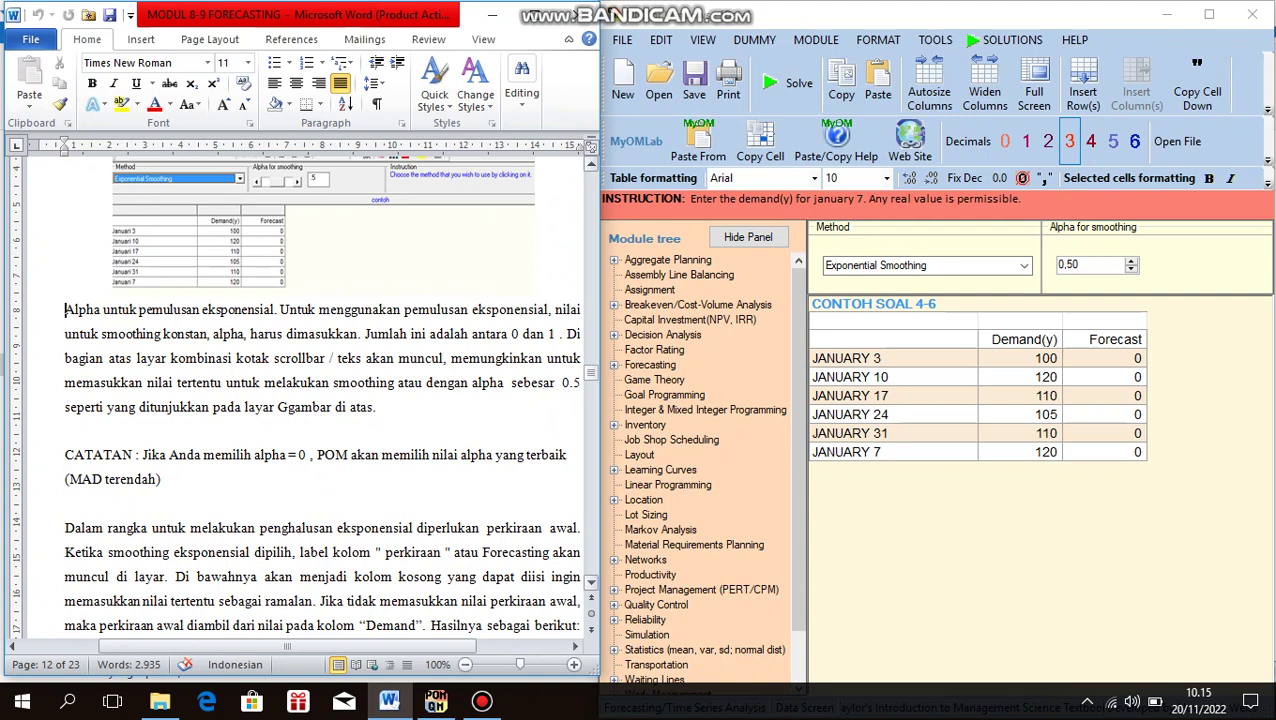
drag(591, 370, 591, 380)
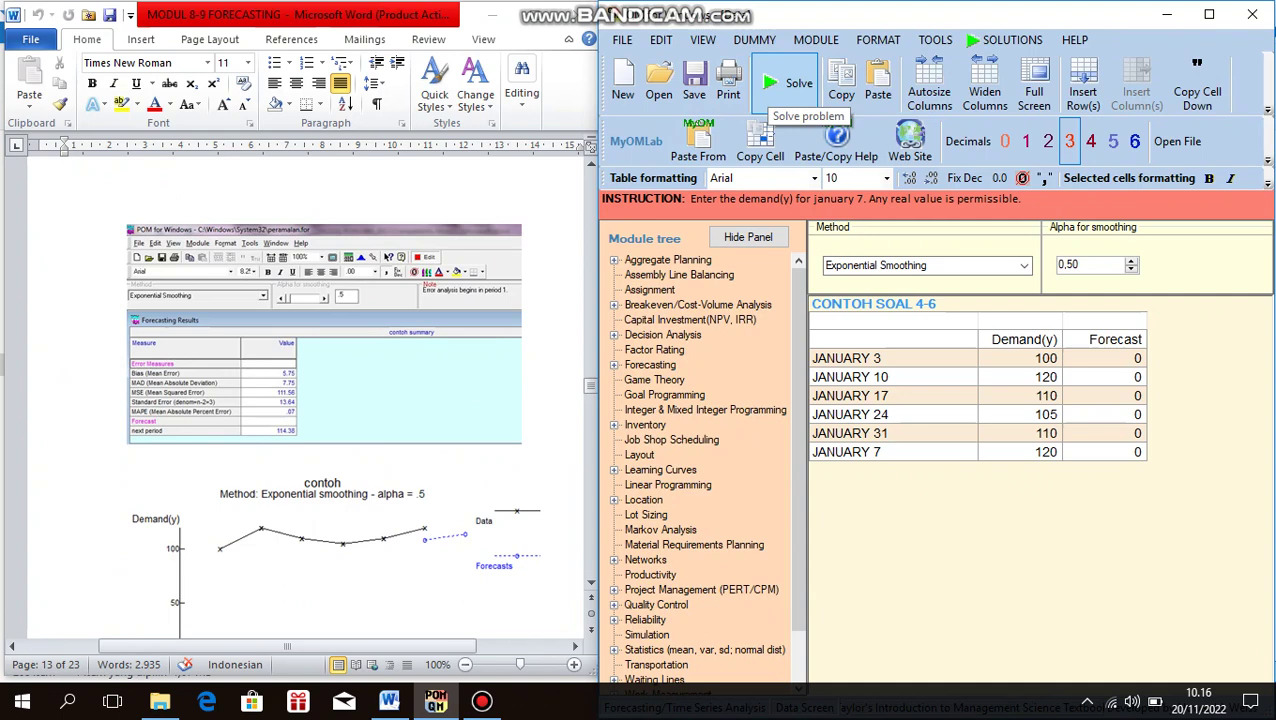
click(788, 88)
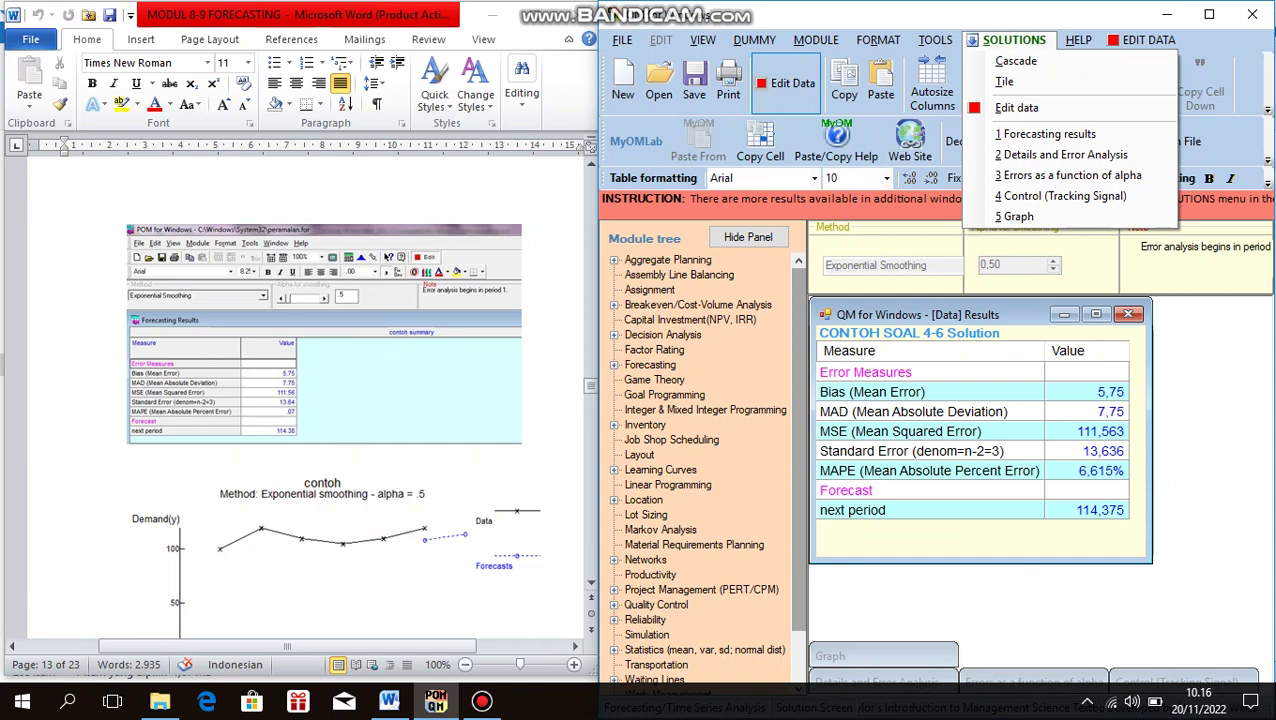
key(5)
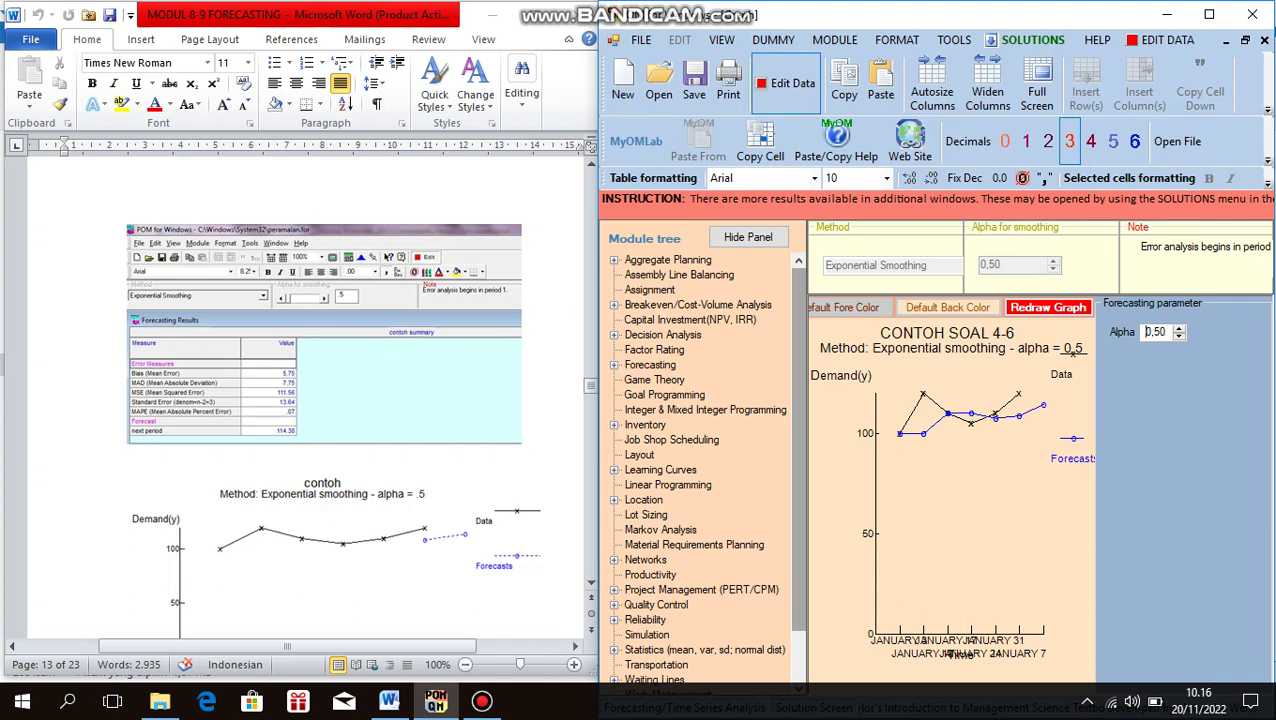
- Return to the data table and change the forecasting method to Exponential Smoothing with Trend
drag(591, 385, 591, 391)
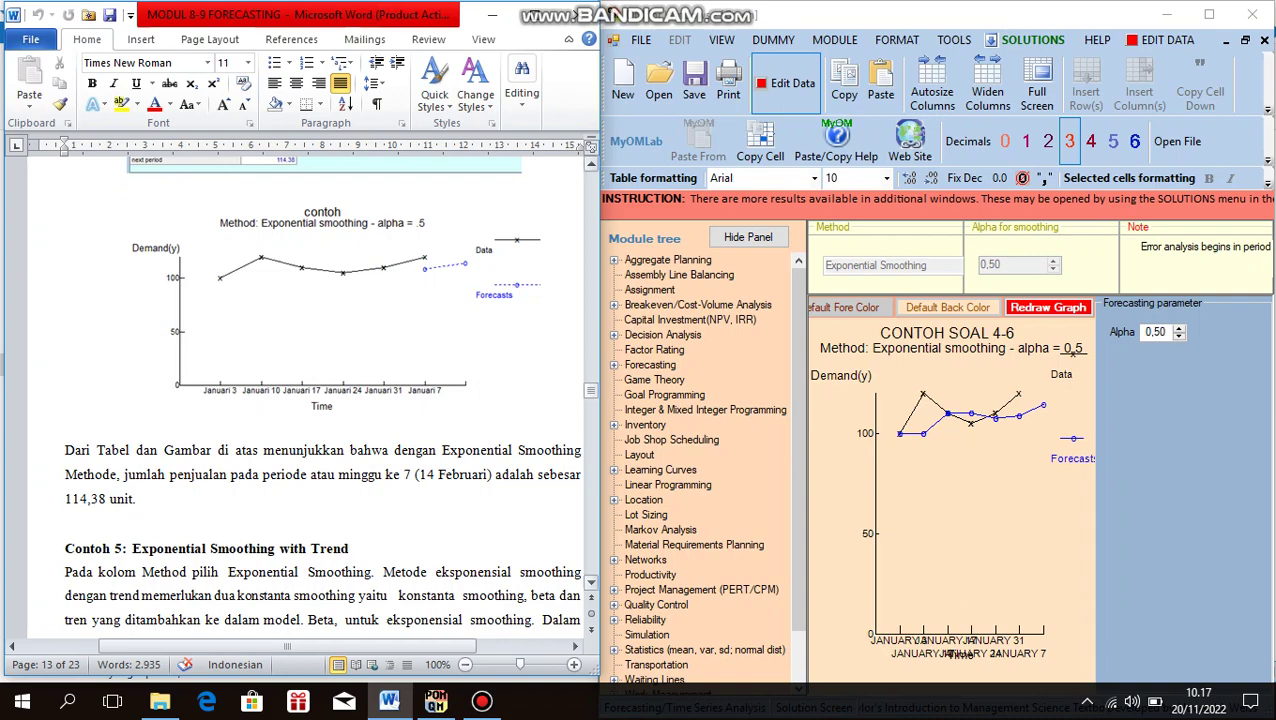
drag(590, 390, 590, 392)
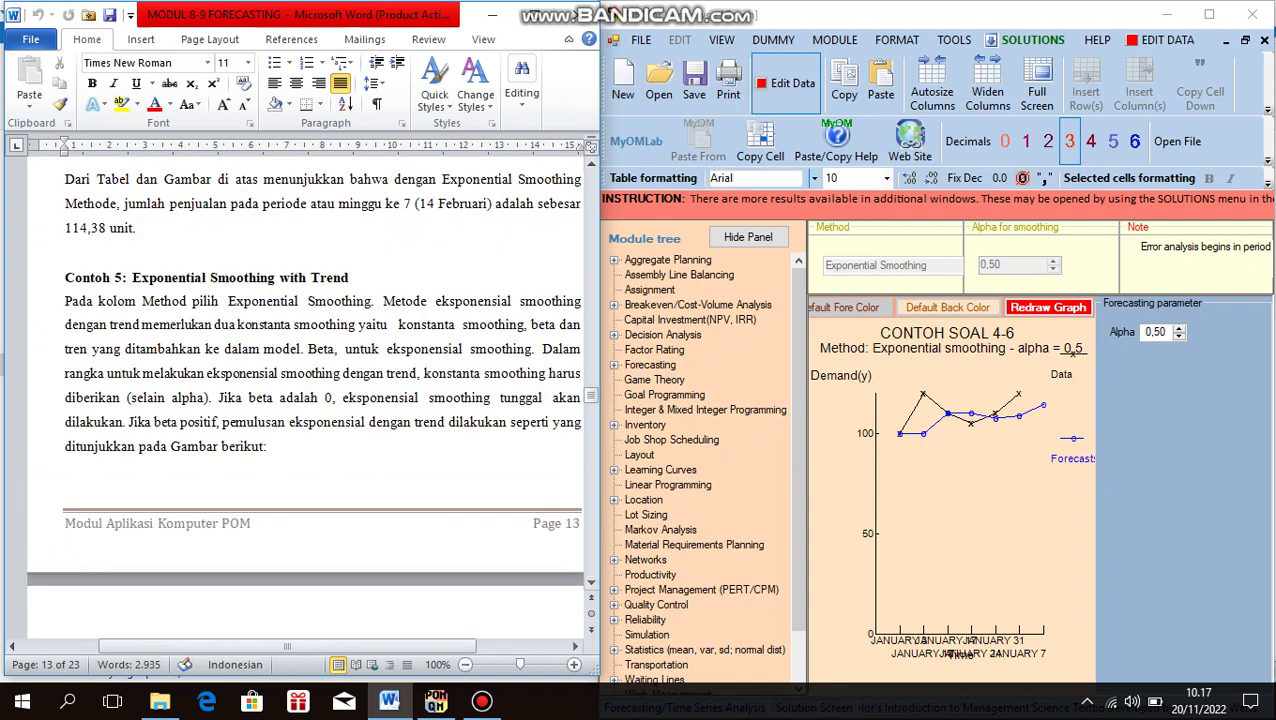
click(1148, 331)
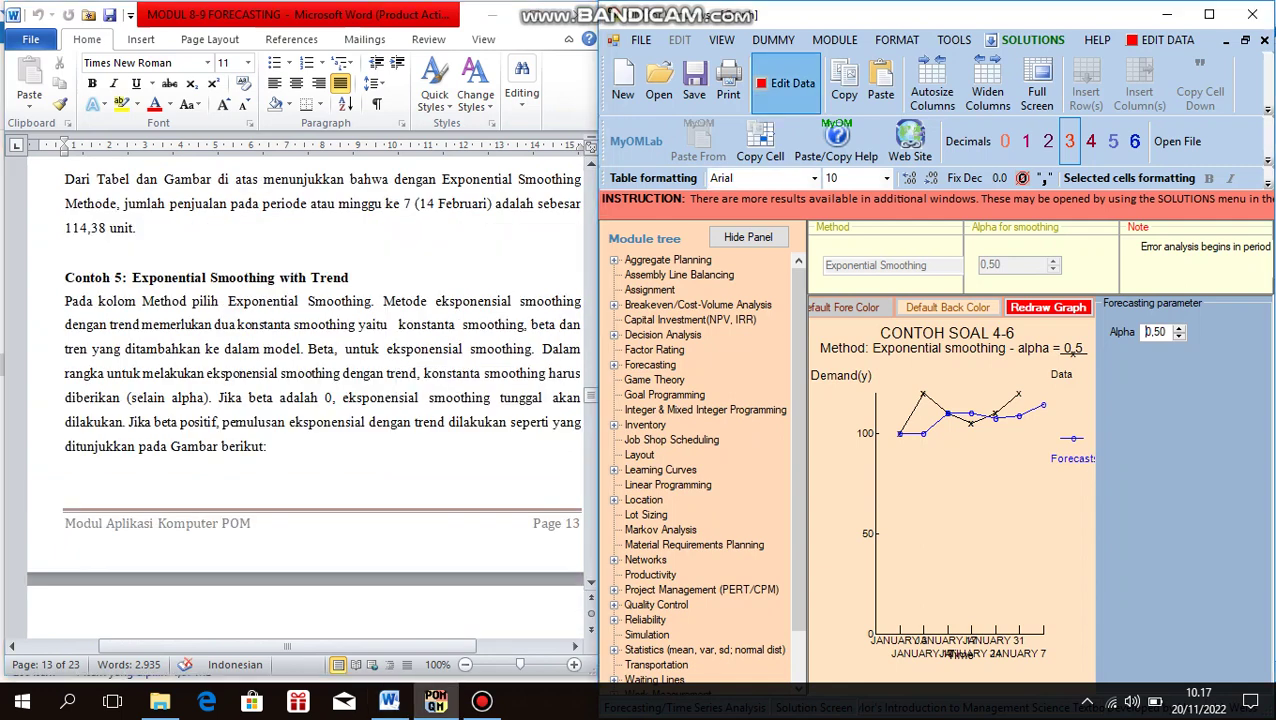
click(785, 83)
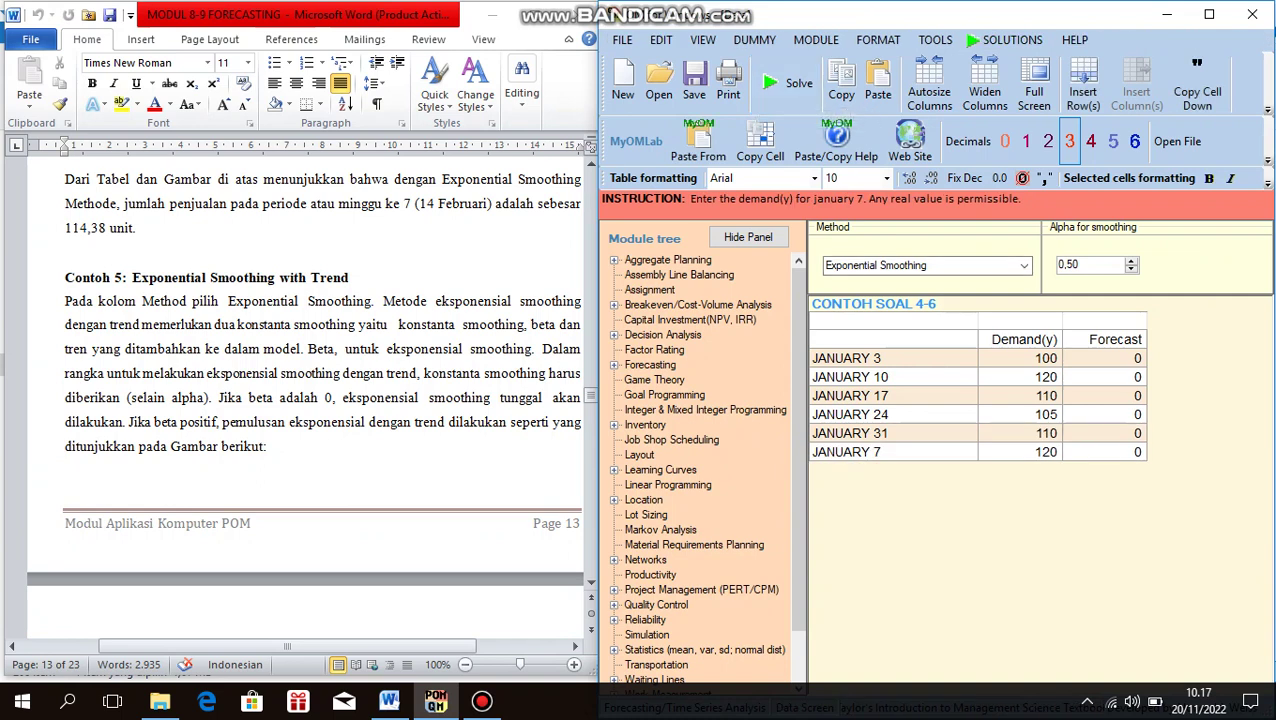
click(1023, 265)
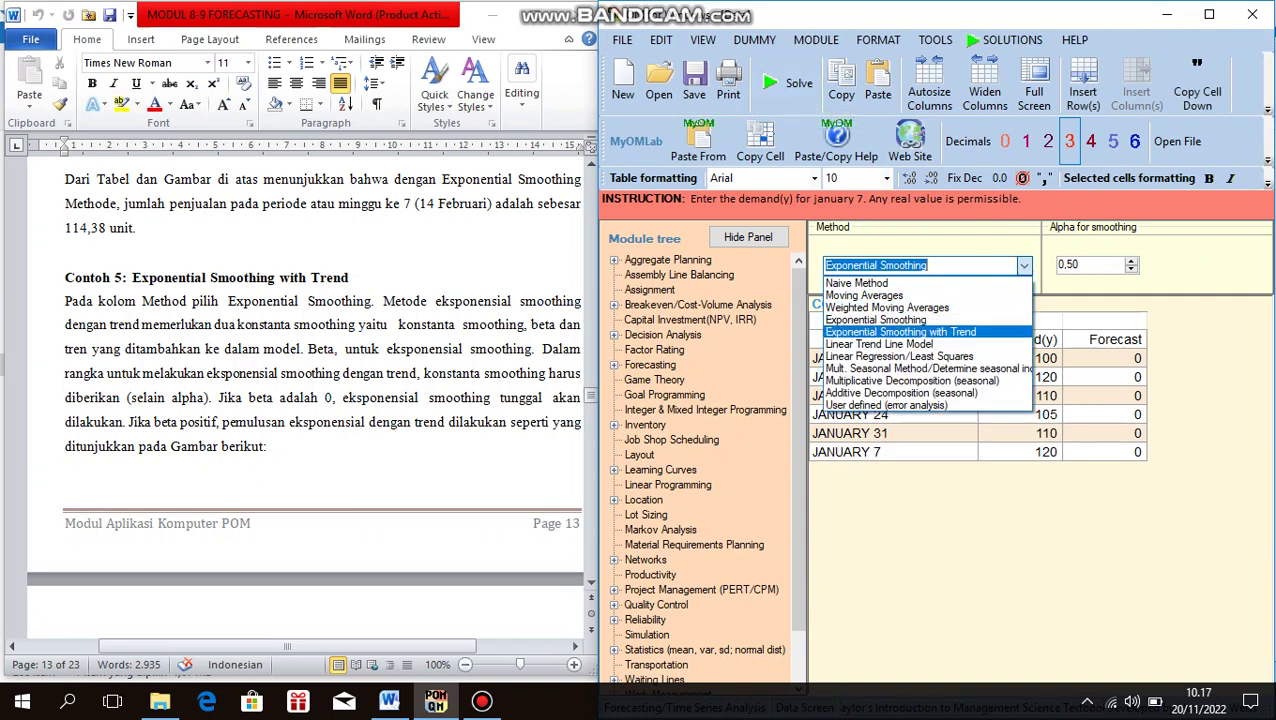
click(900, 331)
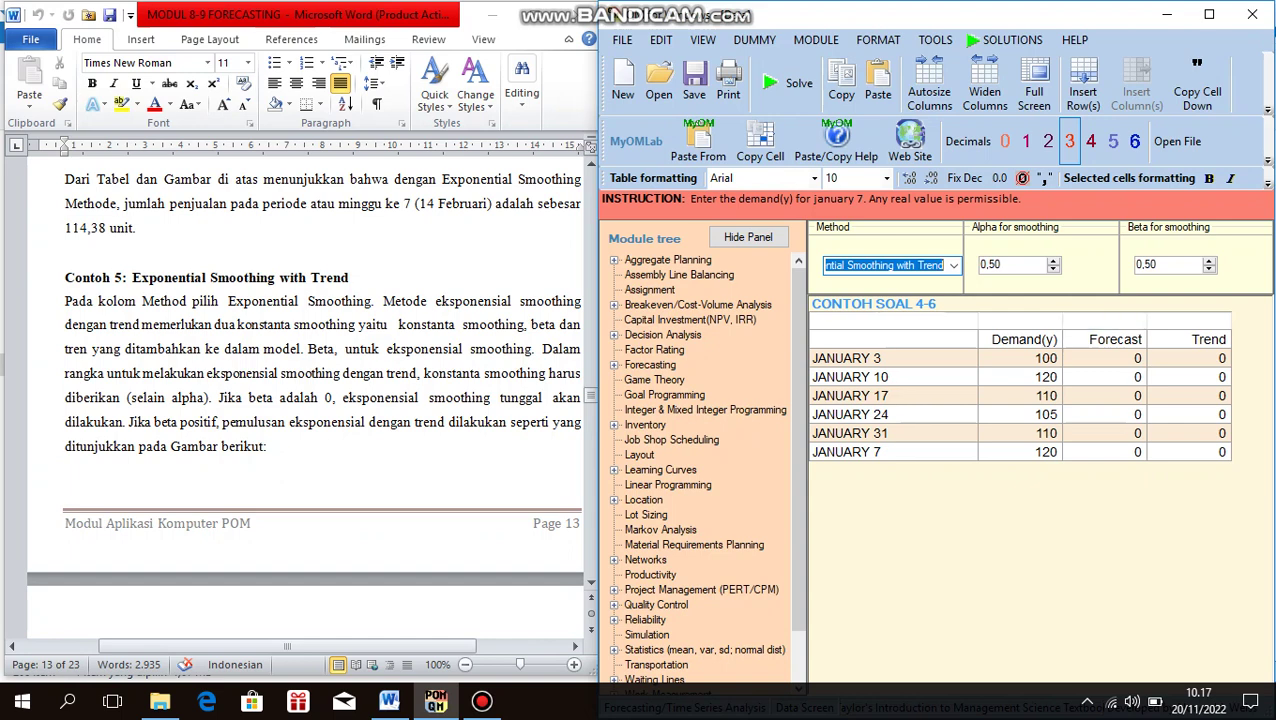
- Check the module's alpha and beta example for smoothing with trend, and solve the Exponential Smoothing with Trend forecast
drag(591, 396, 591, 396)
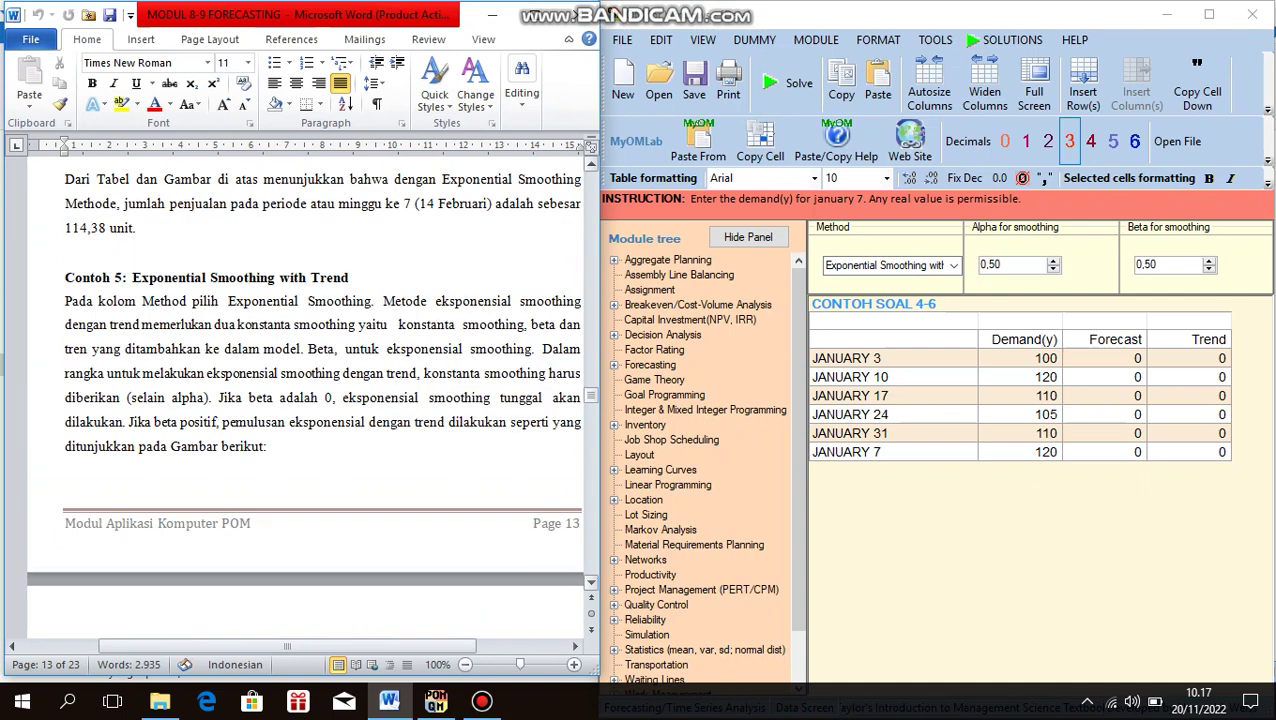
scroll(305, 398, down, 3)
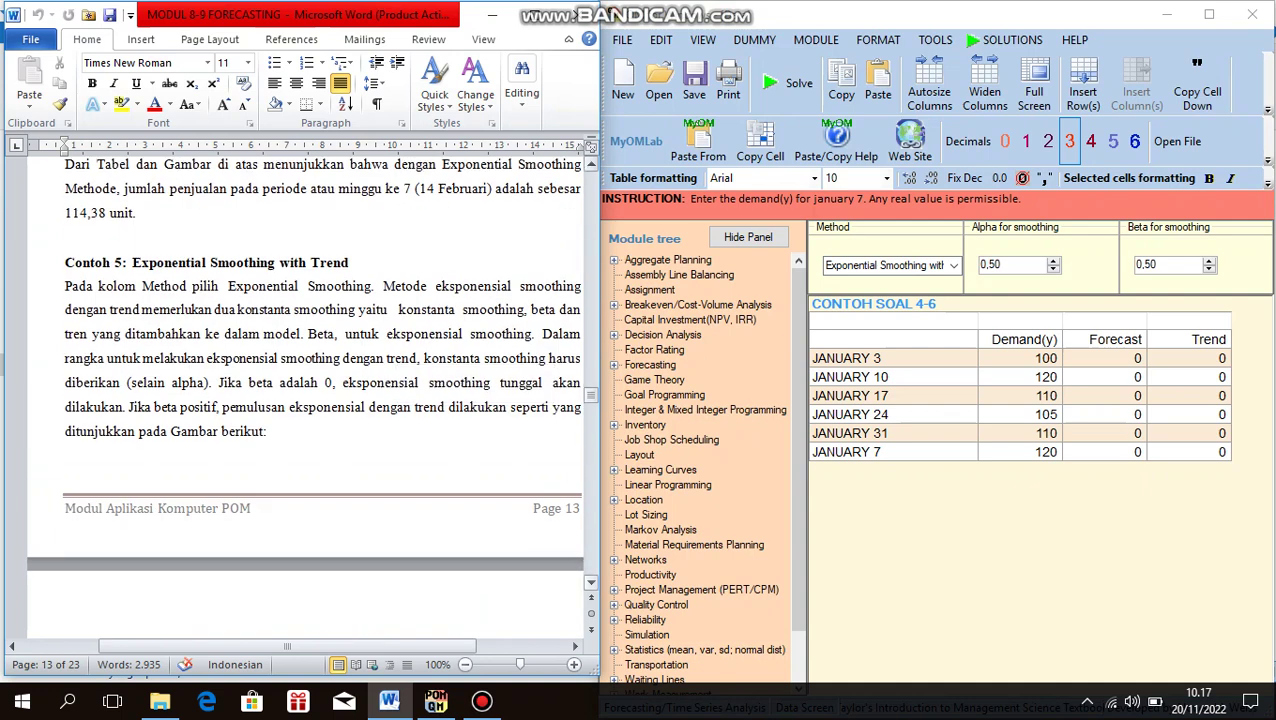
scroll(305, 398, down, 4)
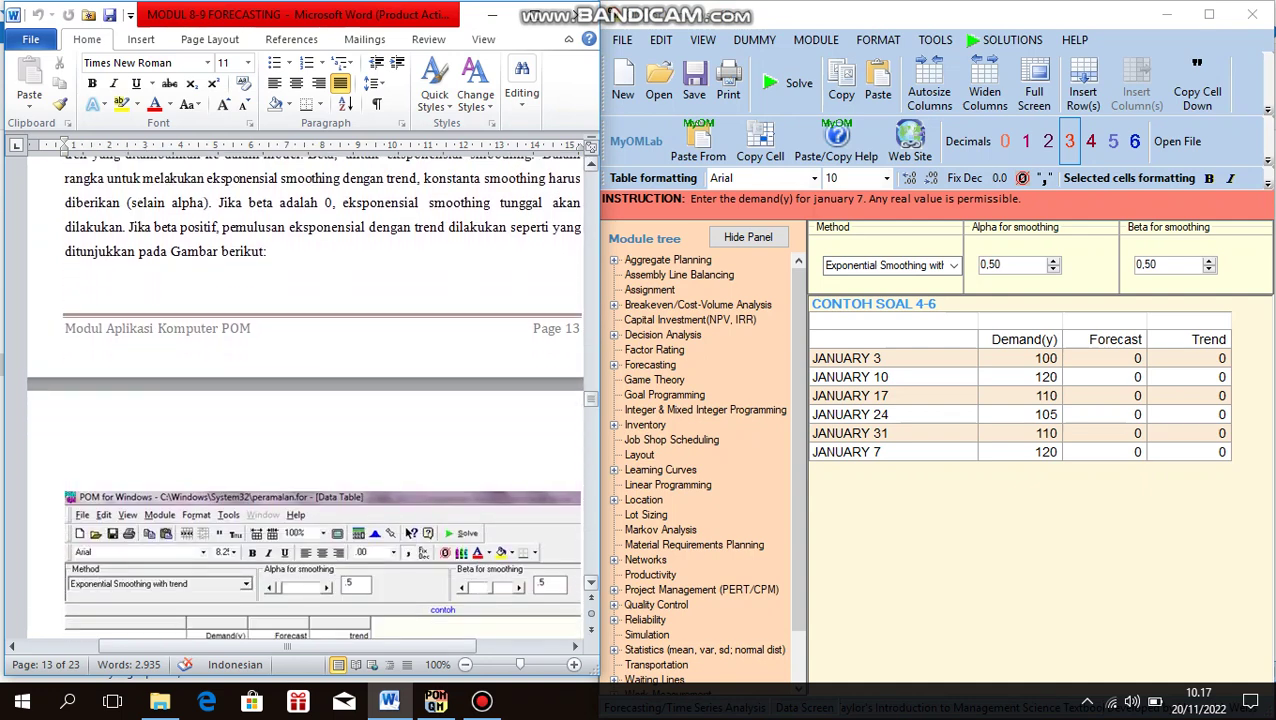
scroll(305, 398, down, 4)
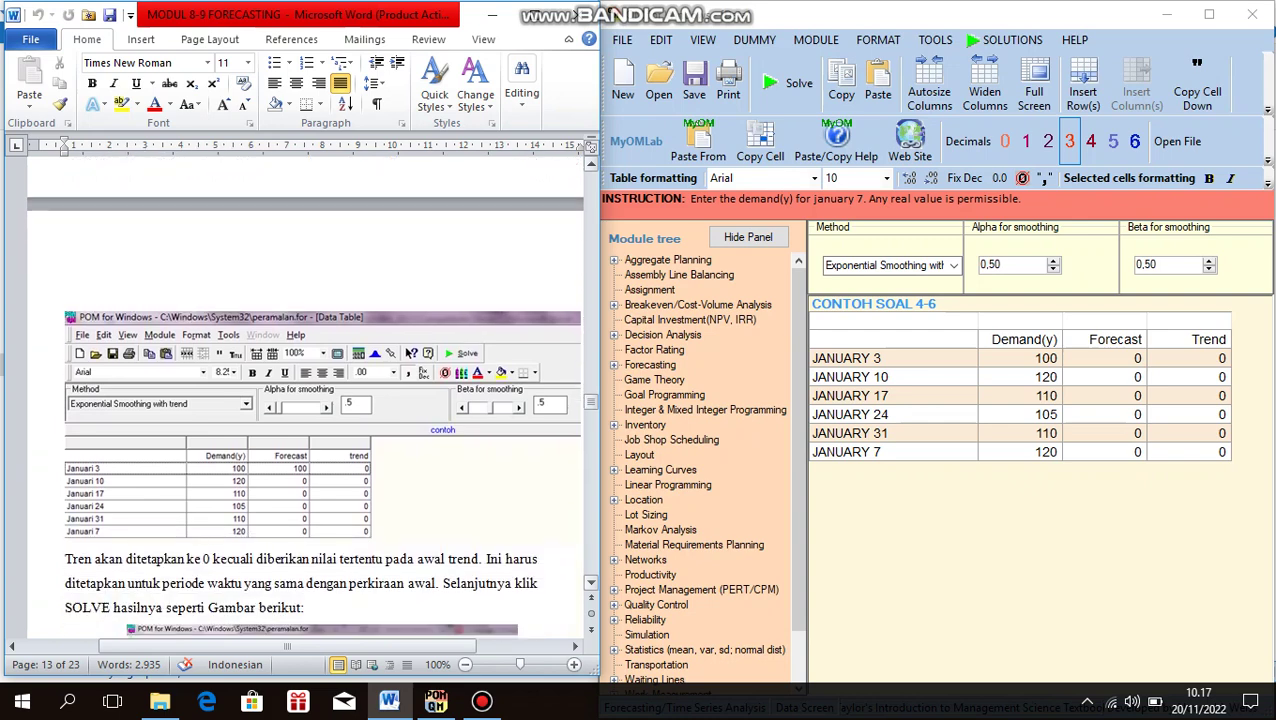
scroll(305, 398, down, 1)
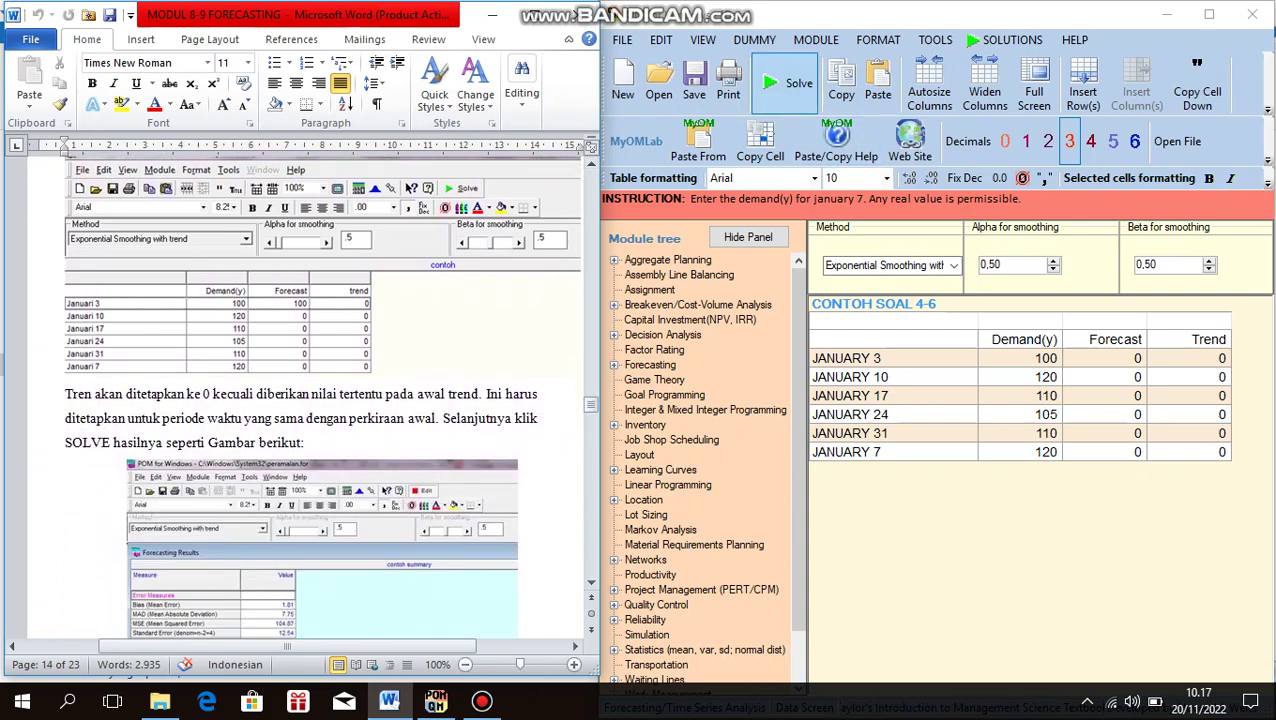
click(785, 83)
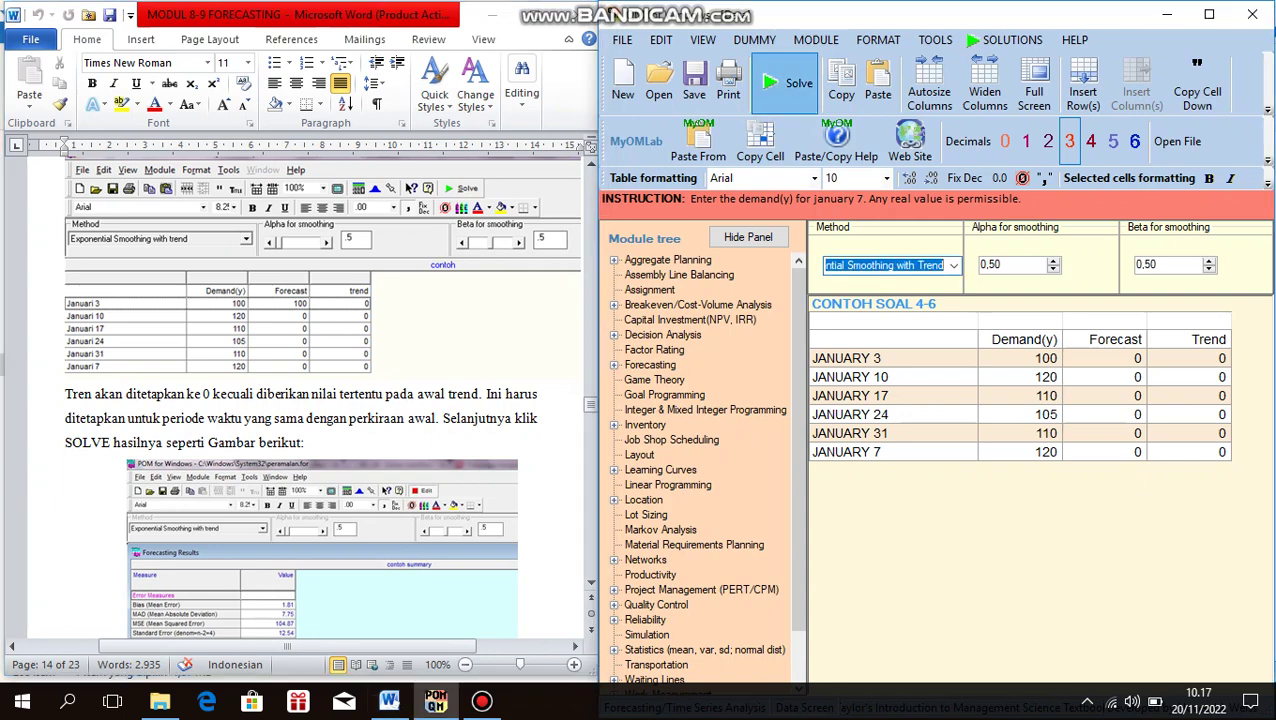
click(785, 83)
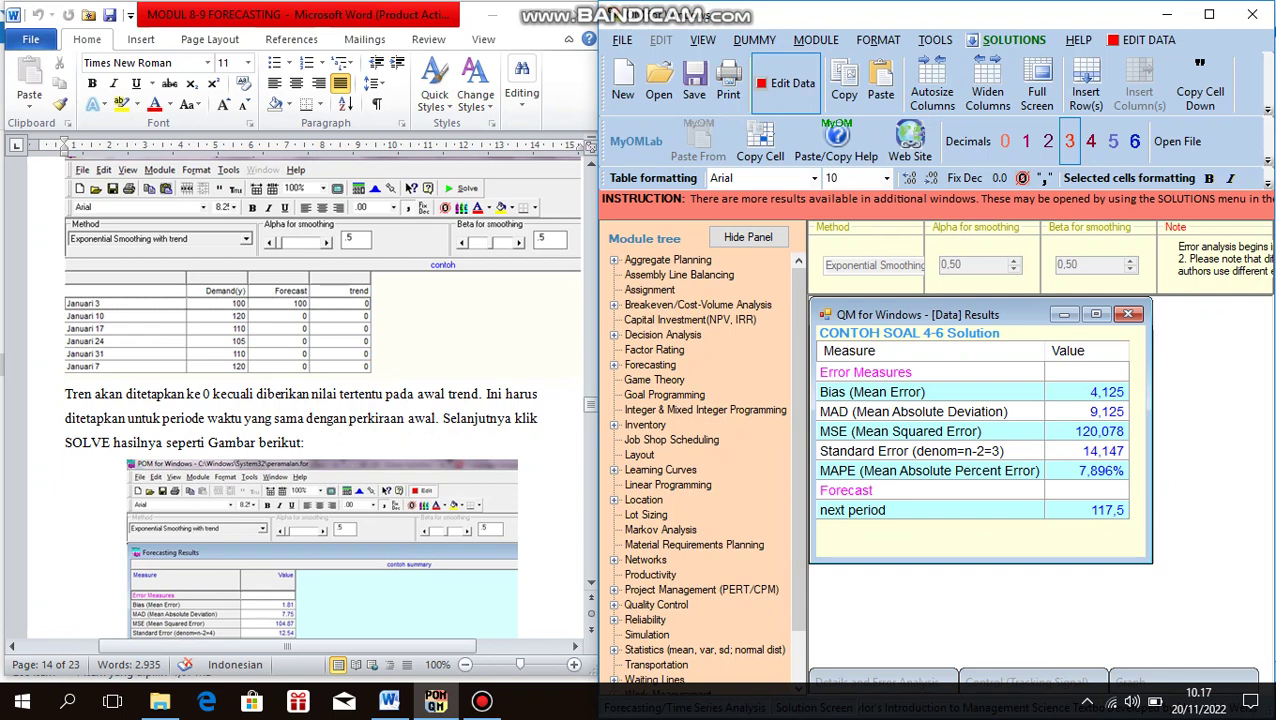
- Compare the trend-smoothing results with the module's example output and open the forecast graph
click(591, 582)
scroll(591, 582, down, 3)
scroll(591, 582, down, 3)
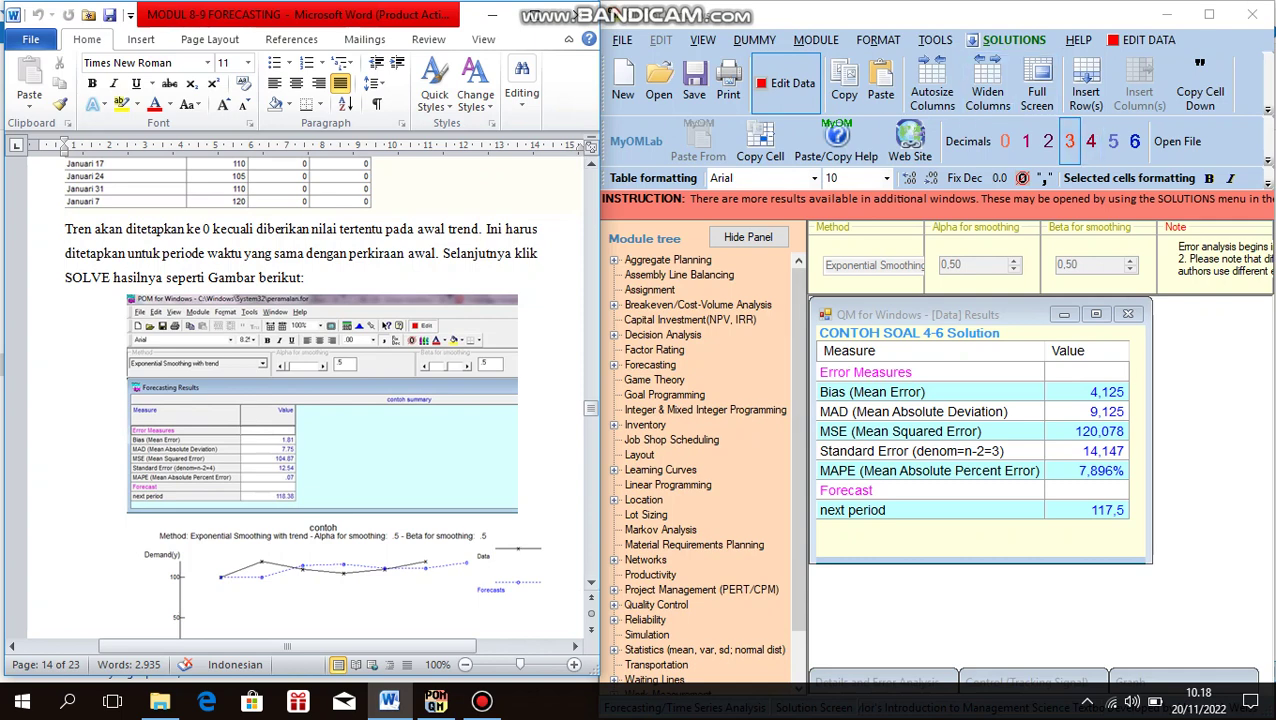
click(591, 583)
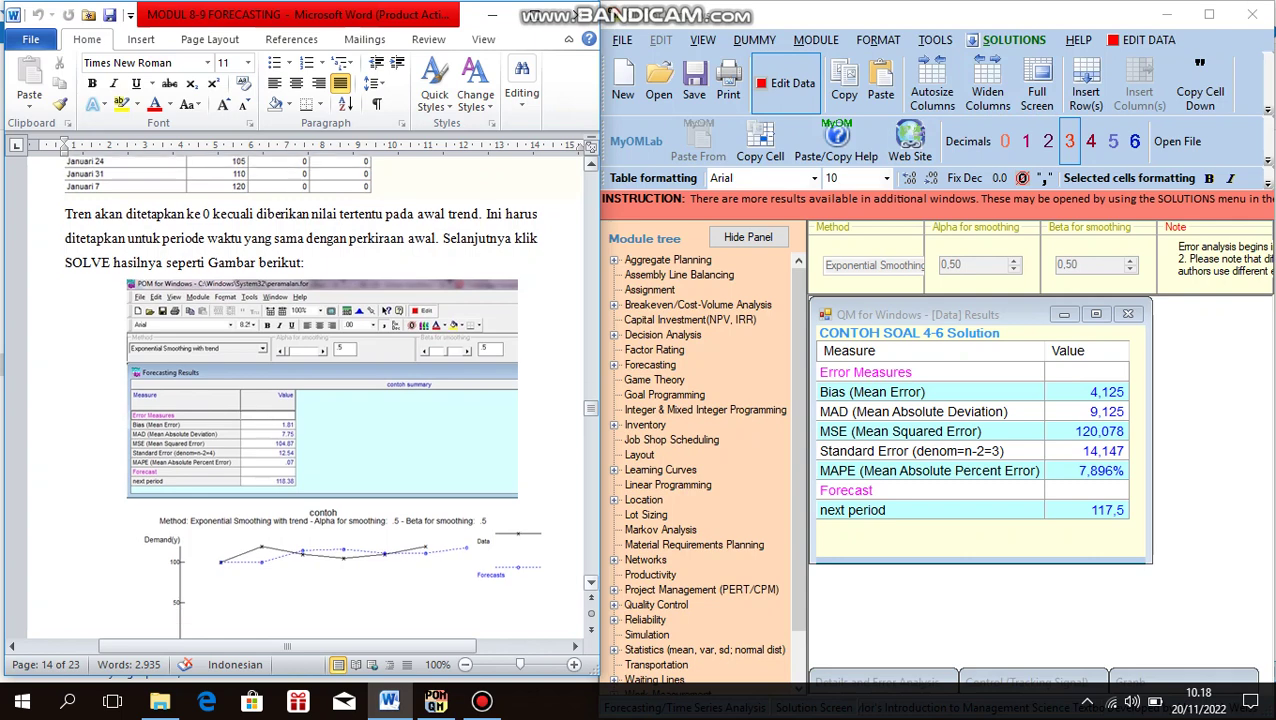
scroll(303, 397, down, 3)
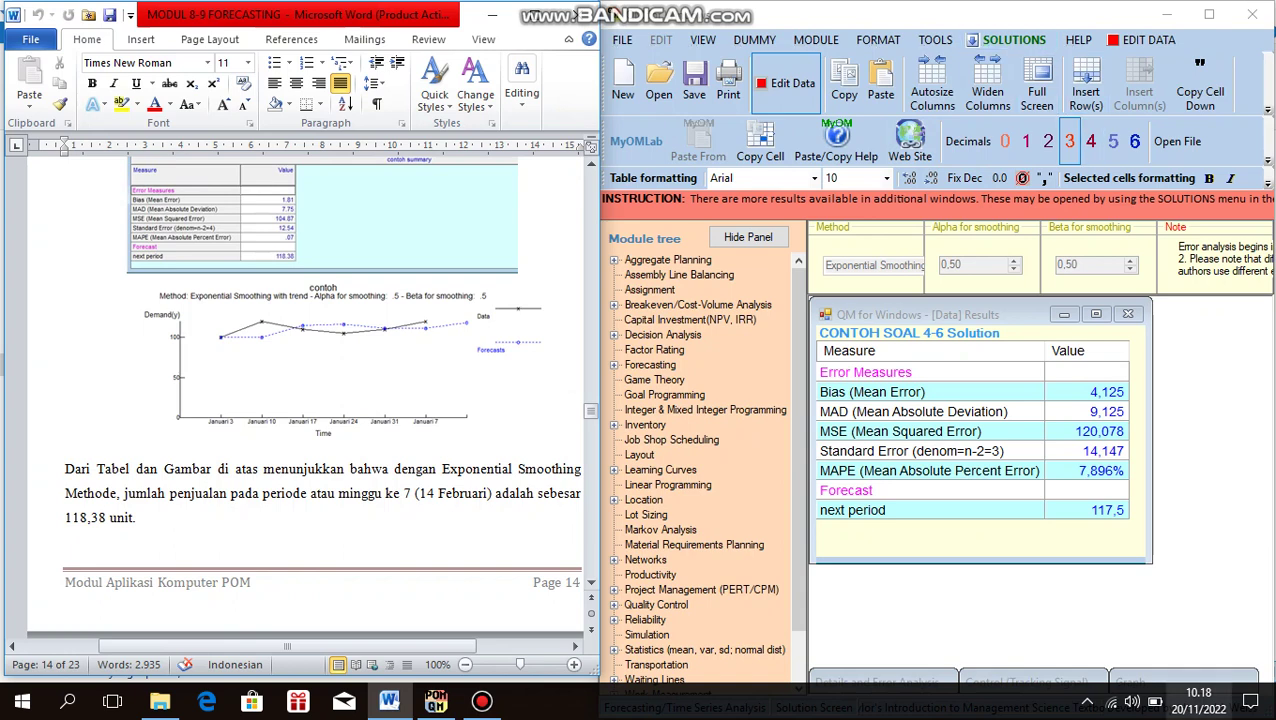
click(1190, 678)
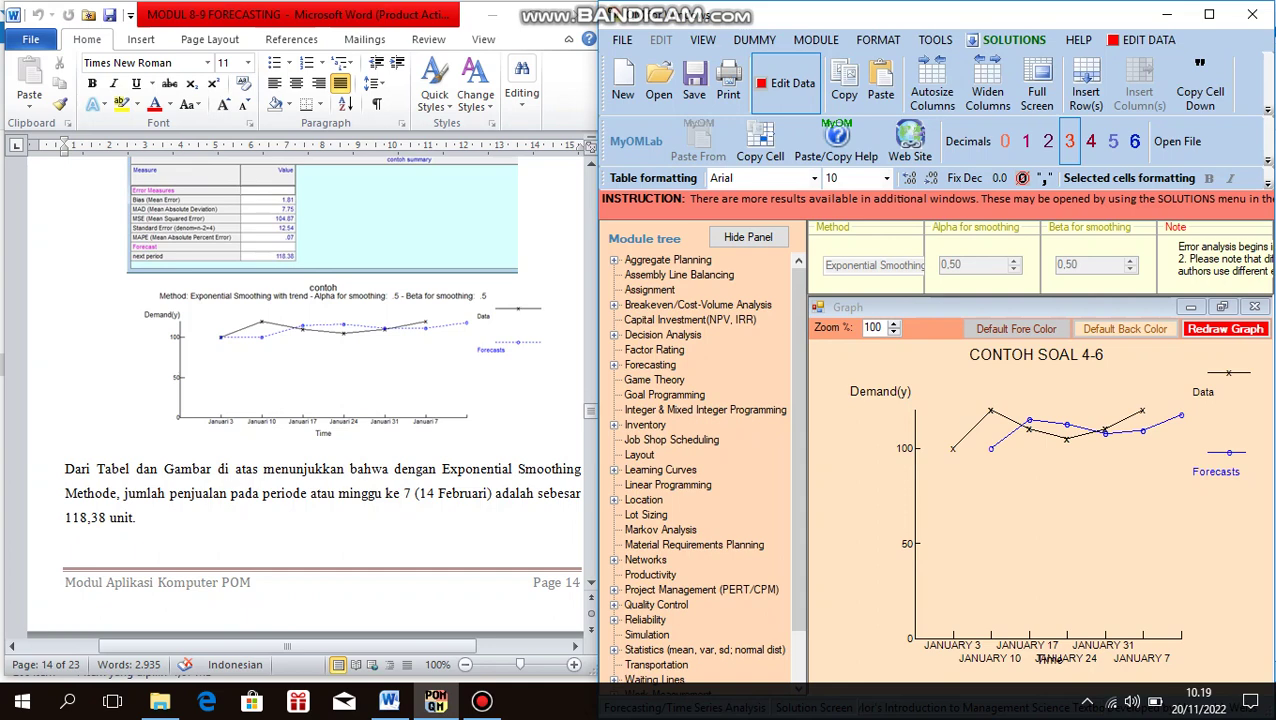
- Find the module's Trend Analysis example, return to the data table, and set the method to Linear Trend Line Model
scroll(304, 400, down, 3)
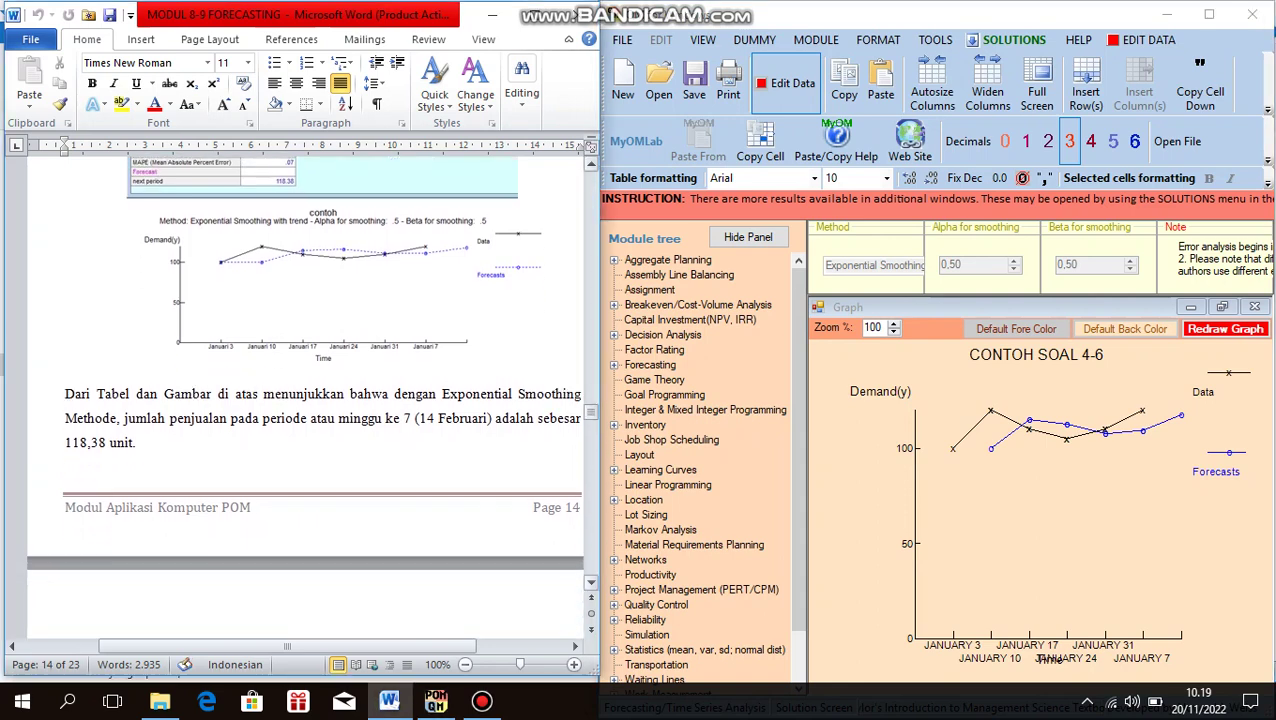
scroll(304, 400, down, 3)
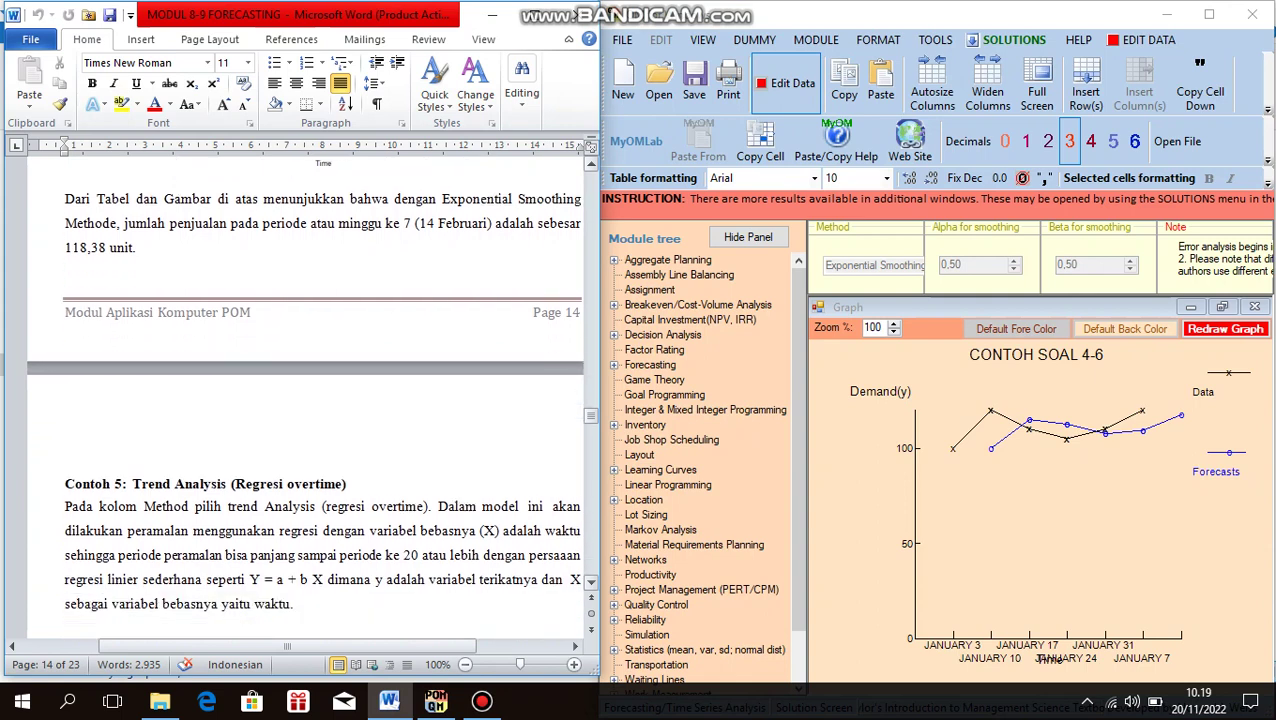
scroll(304, 400, down, 1)
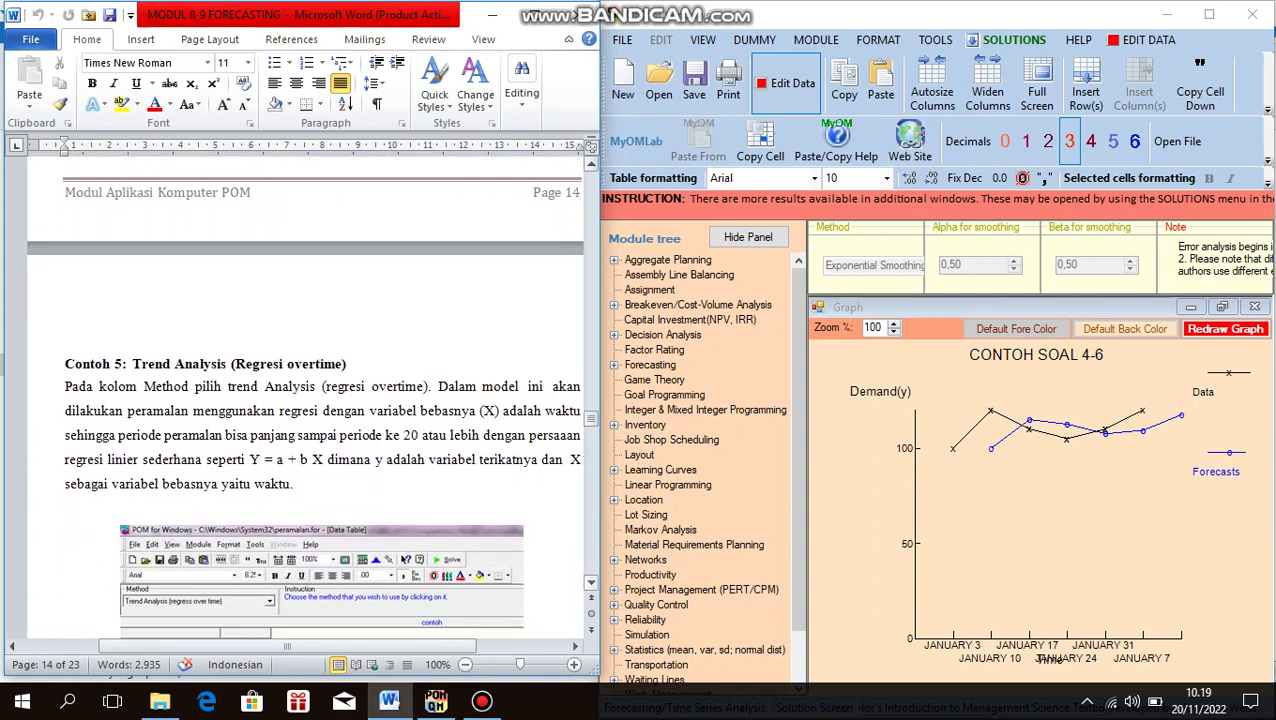
click(601, 12)
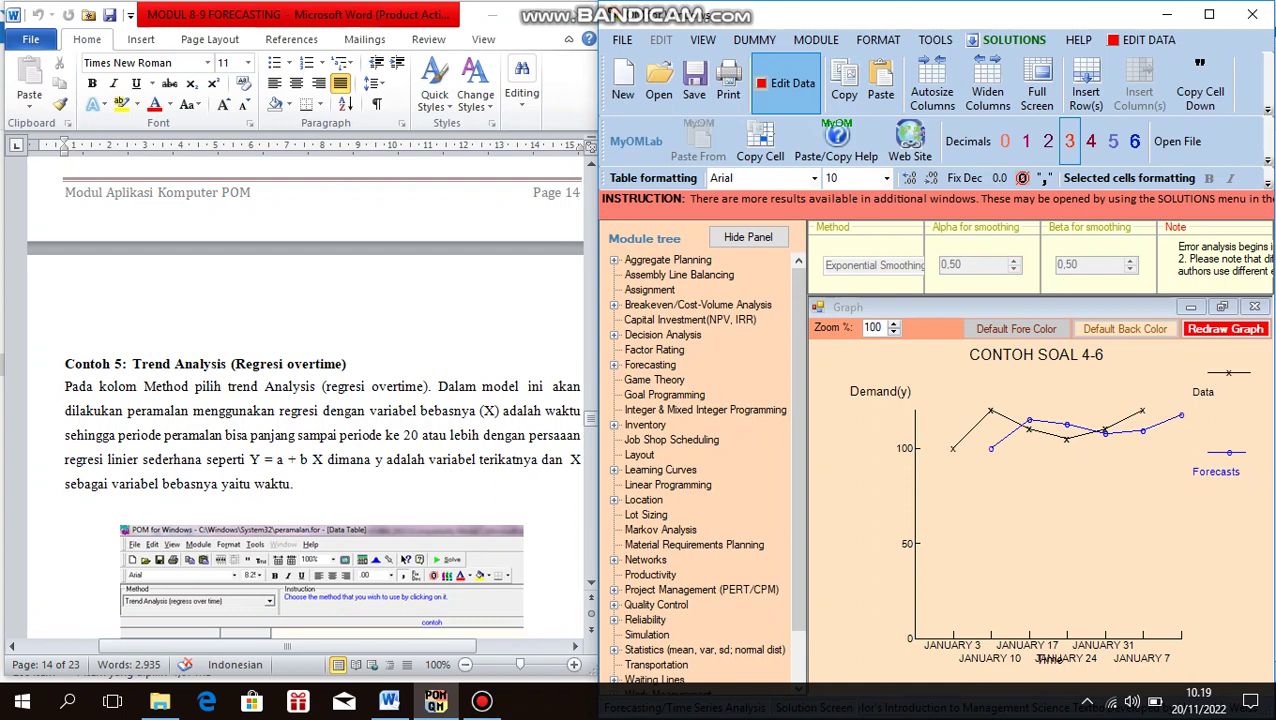
click(786, 84)
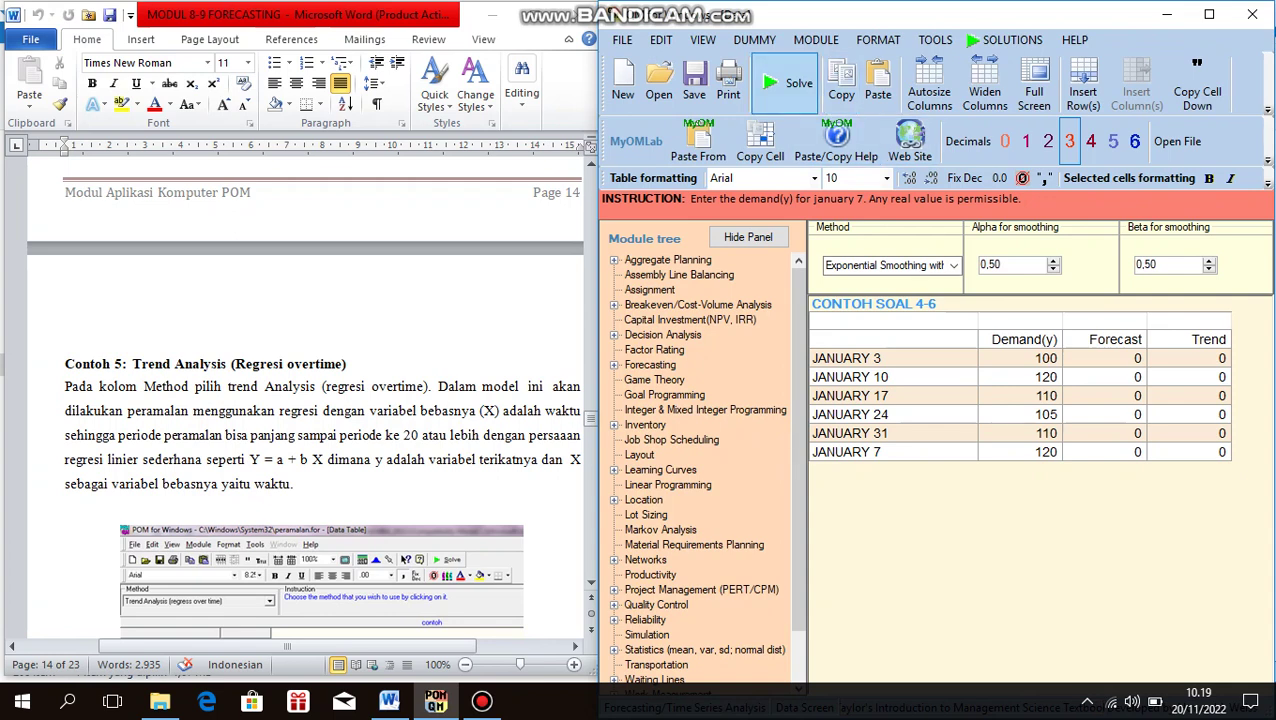
click(954, 265)
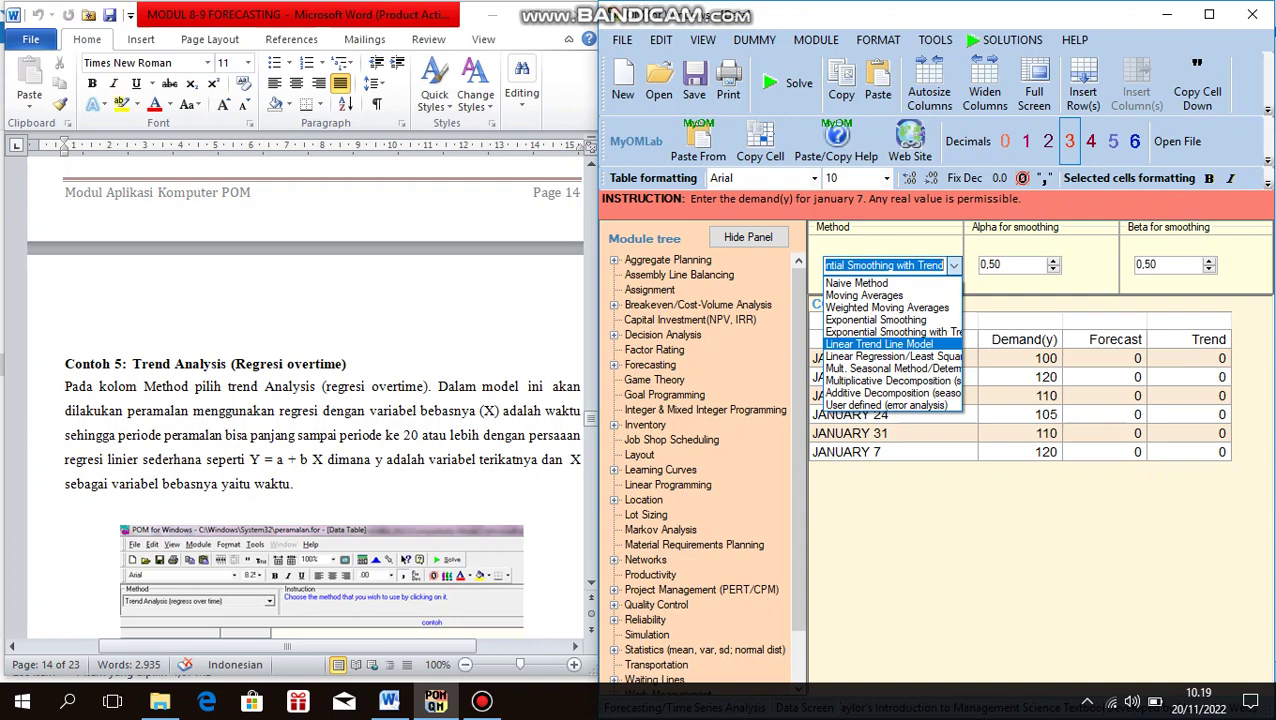
key(Return)
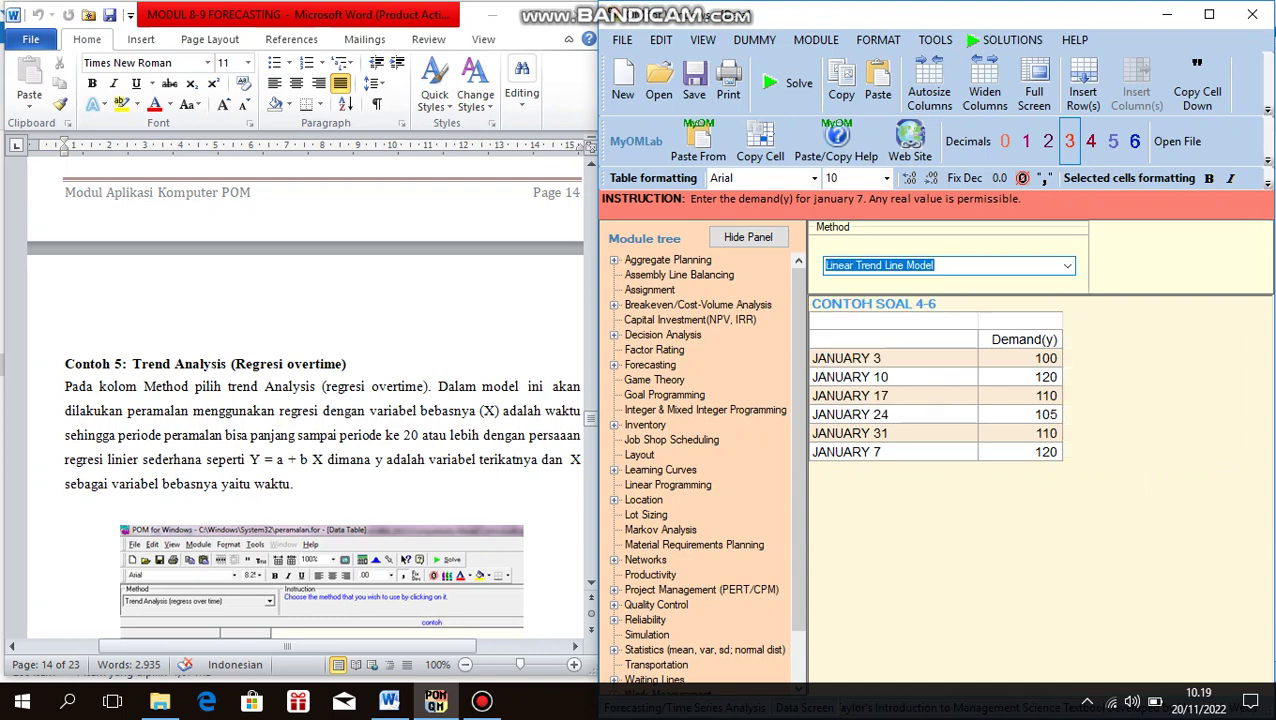
- Solve the Linear Trend Line Model and compare its future-period forecasts with the module's Trend Analysis results
click(785, 85)
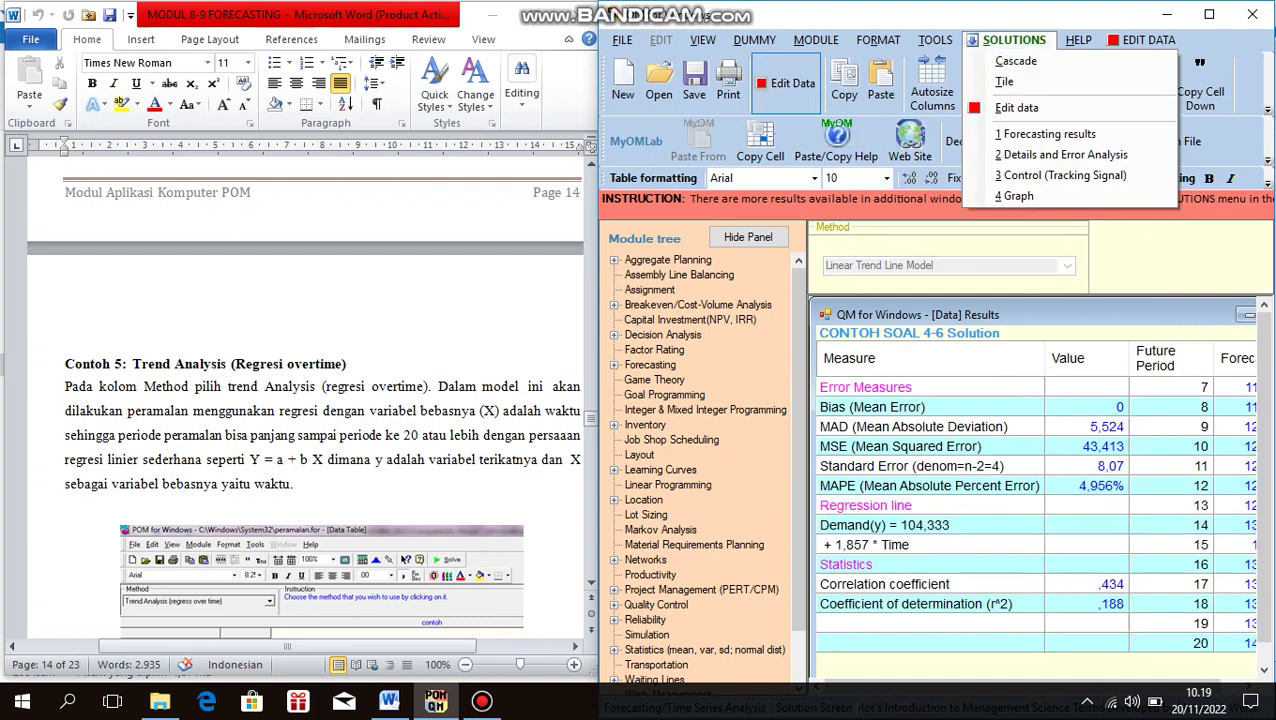
drag(1000, 686, 1069, 686)
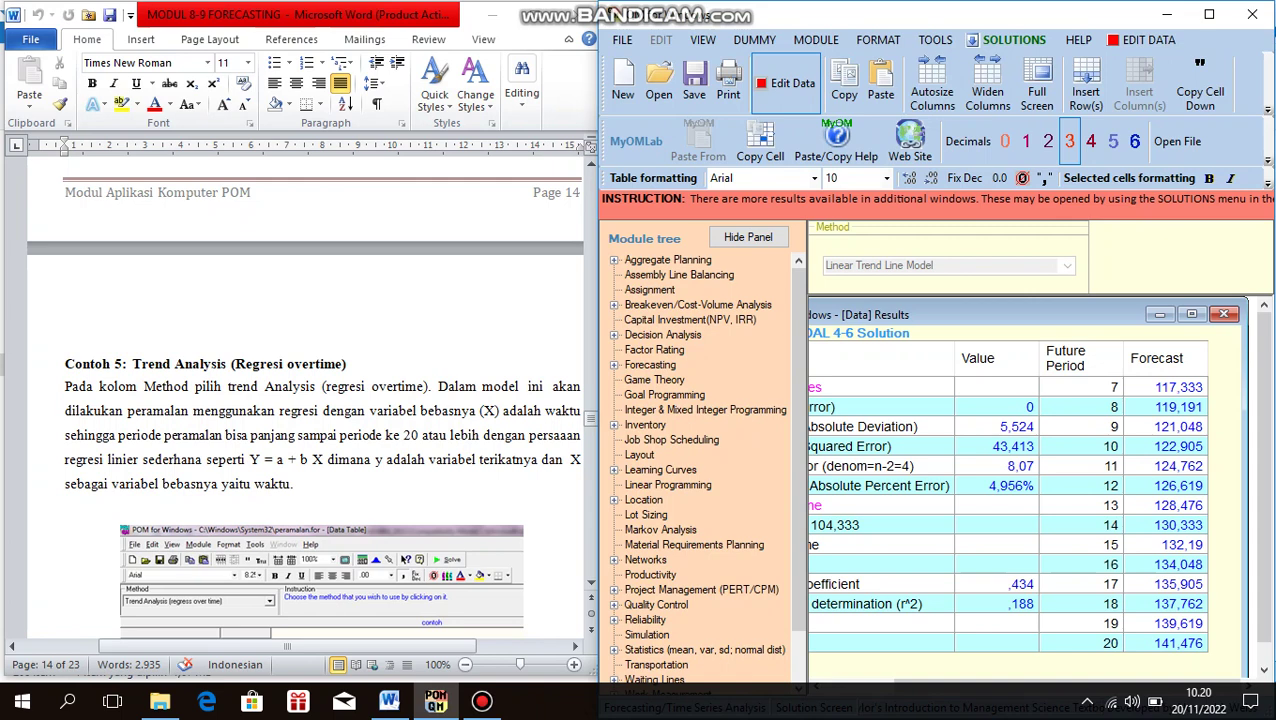
drag(591, 419, 591, 436)
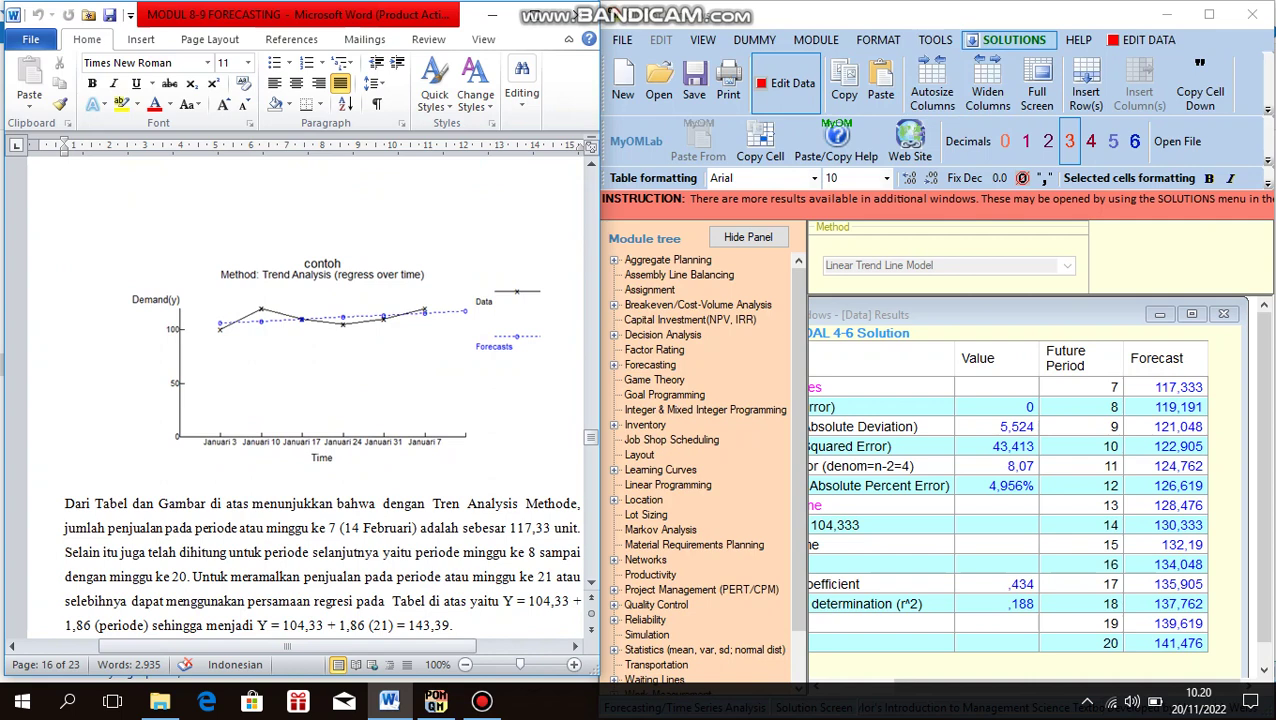
drag(591, 437, 591, 430)
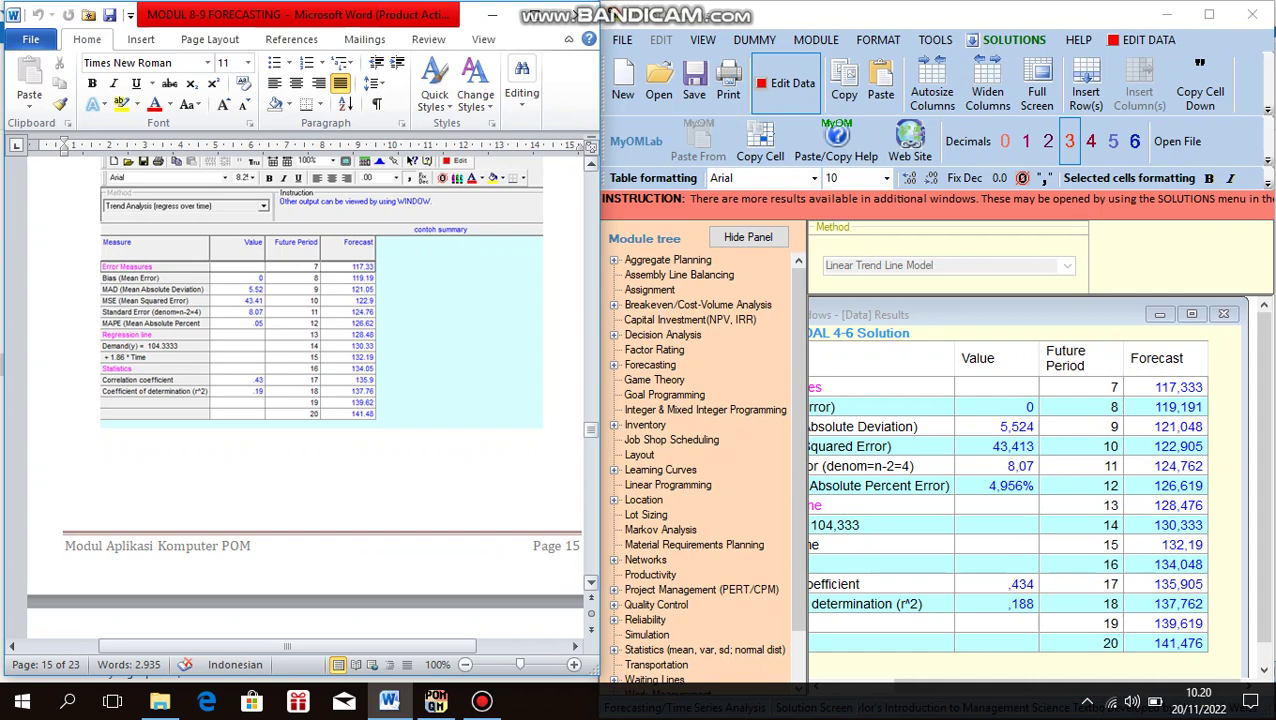
- Open the graph of the Linear Trend Line Model solution
click(1008, 40)
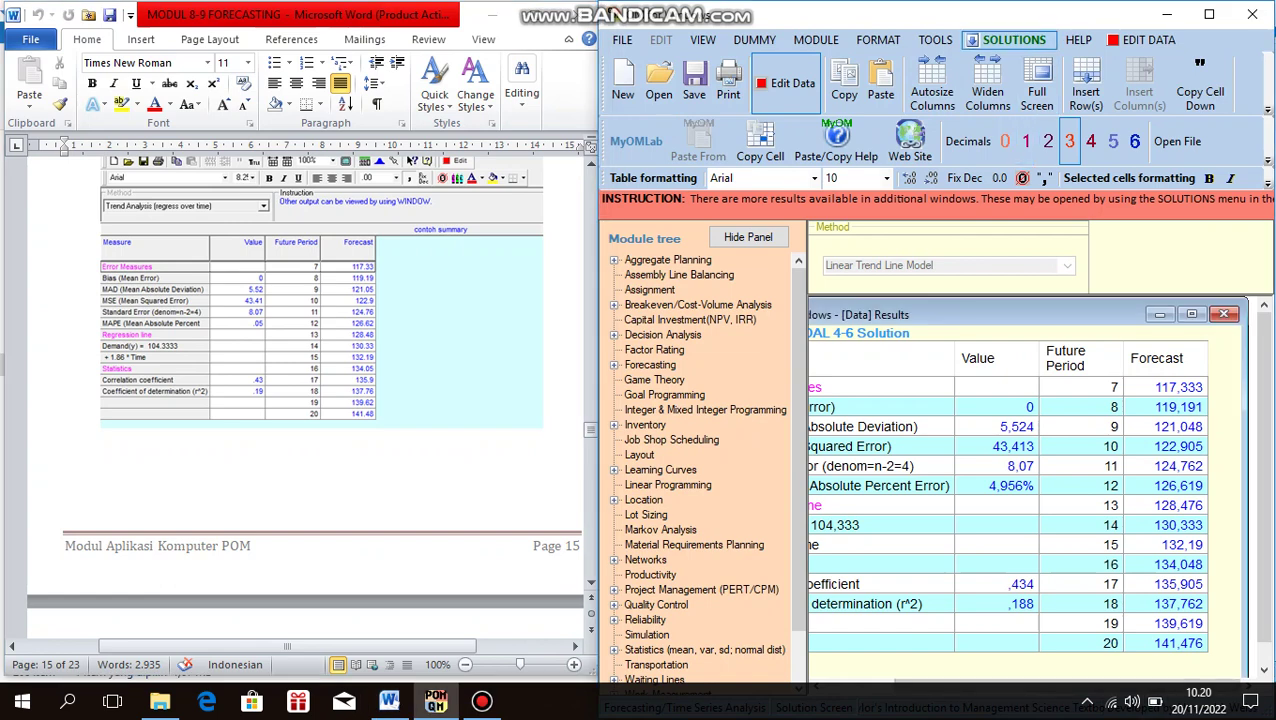
click(1008, 39)
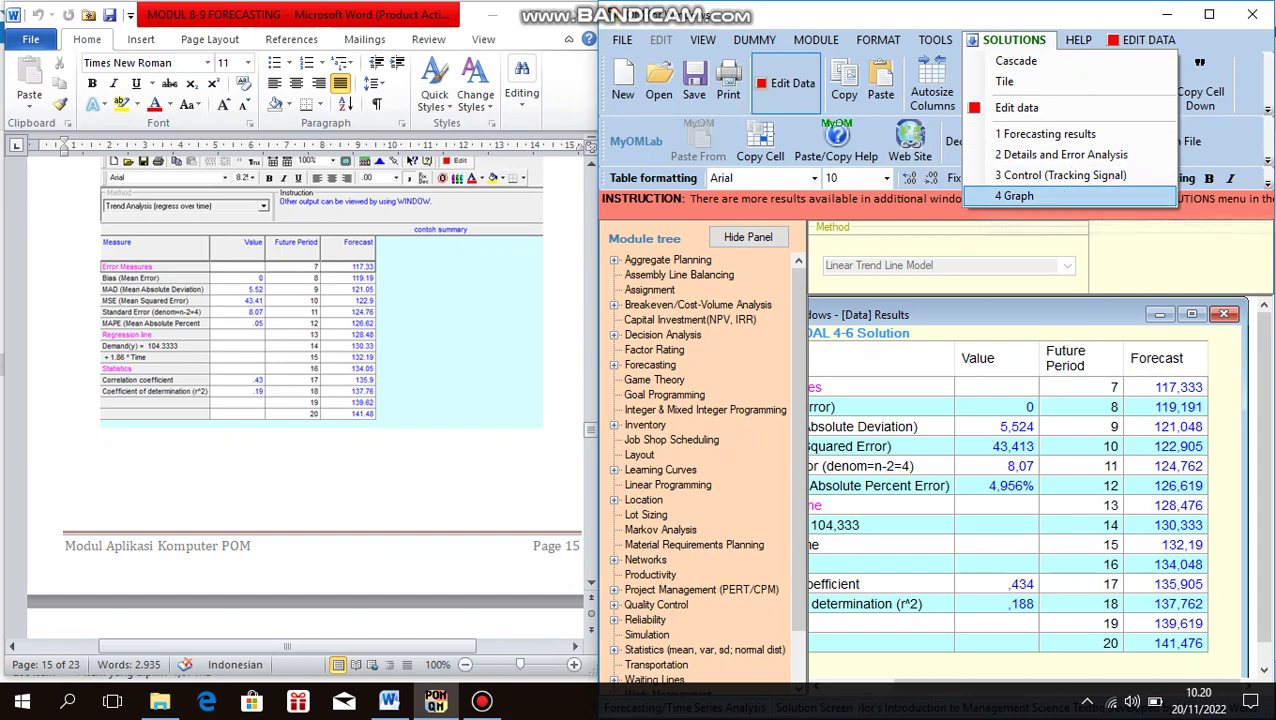
click(1014, 195)
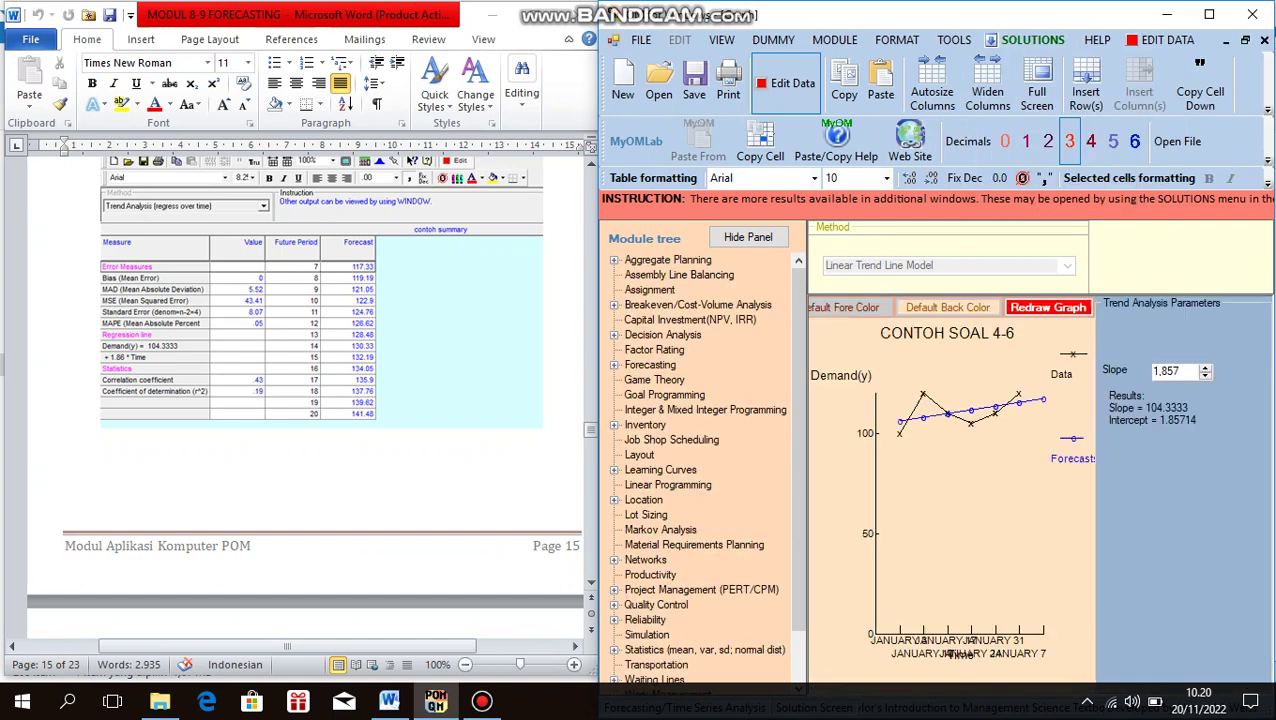
- Compare the linear trend graph with the module's Trend Analysis graph and explanation, and reopen the forecasting results
click(591, 583)
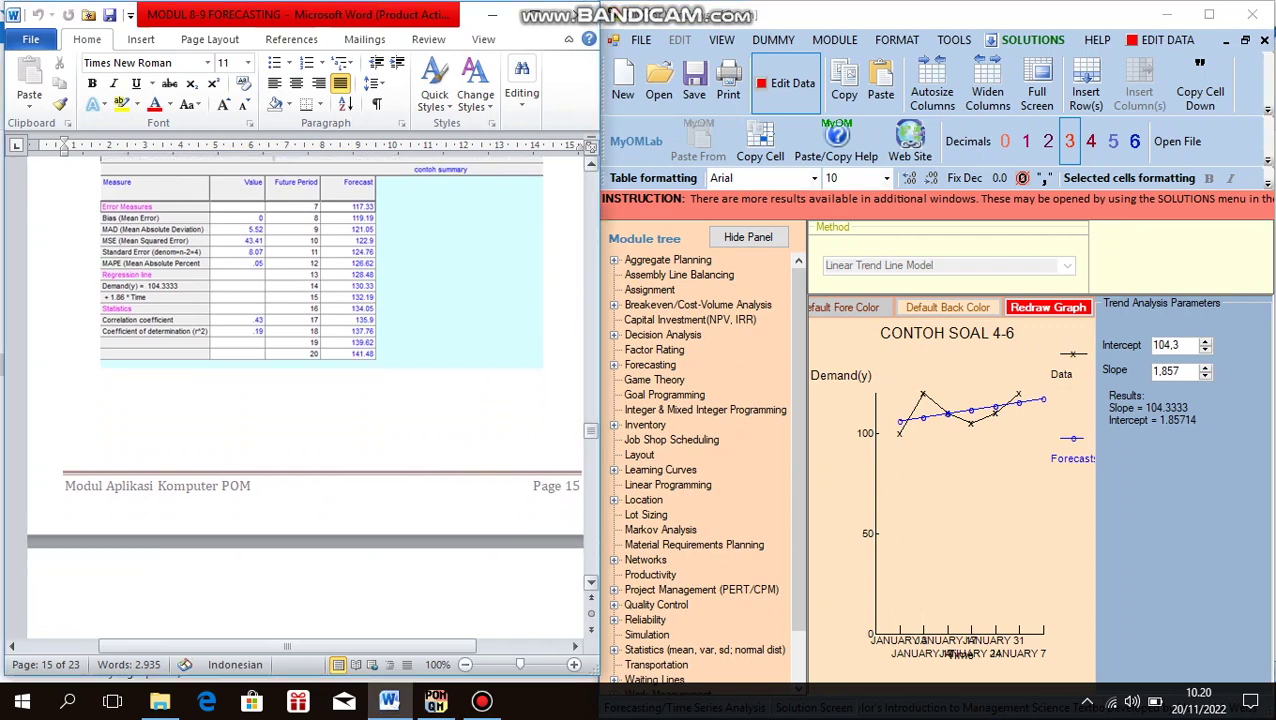
scroll(305, 397, down, 4)
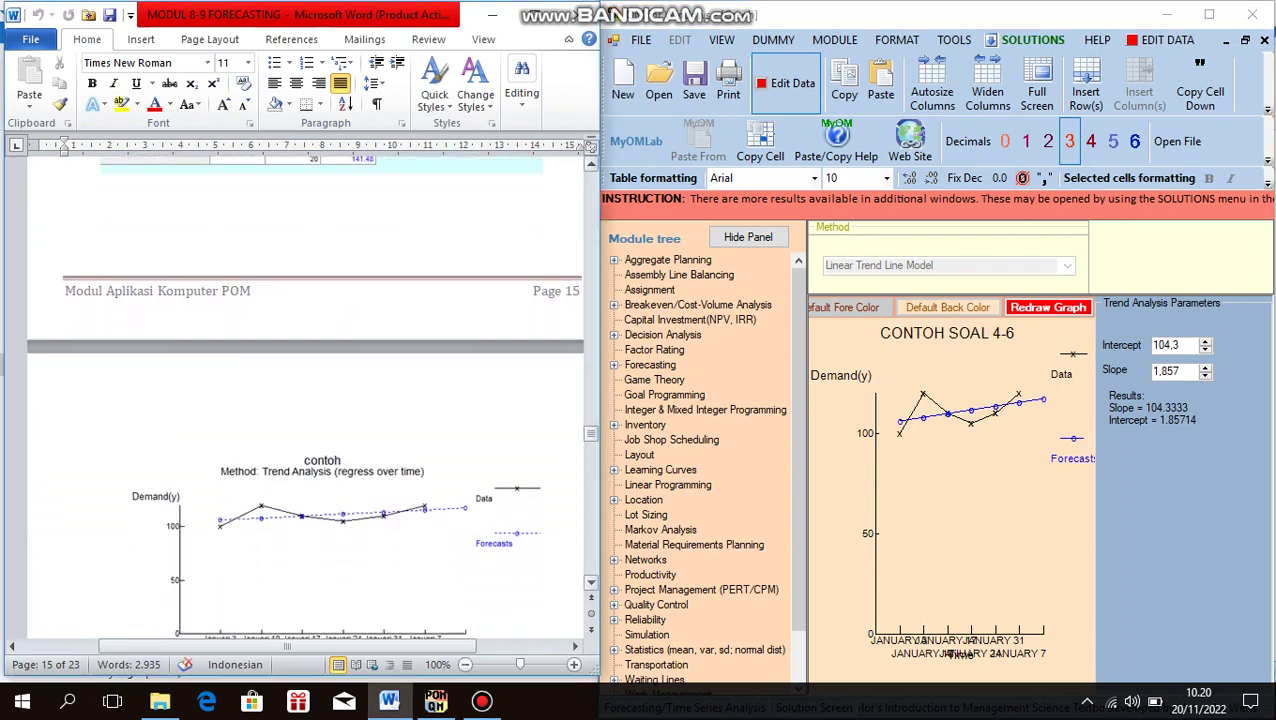
scroll(305, 437, down, 3)
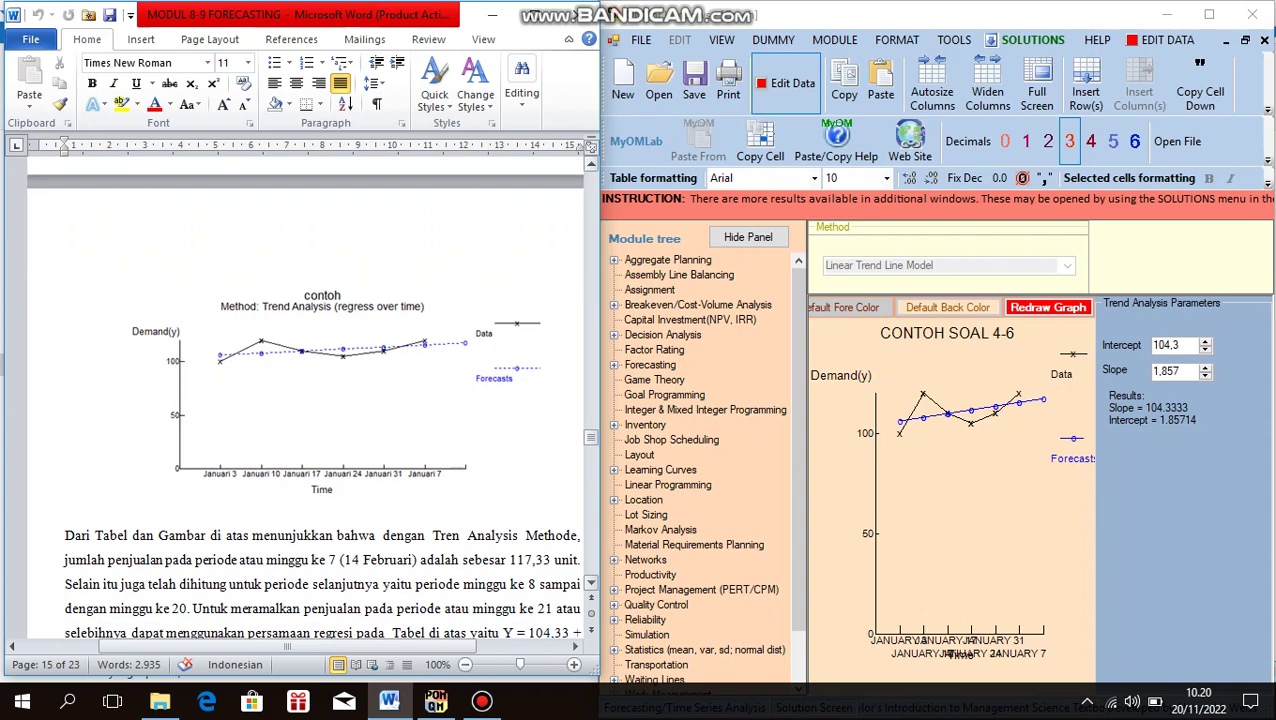
scroll(305, 437, down, 1)
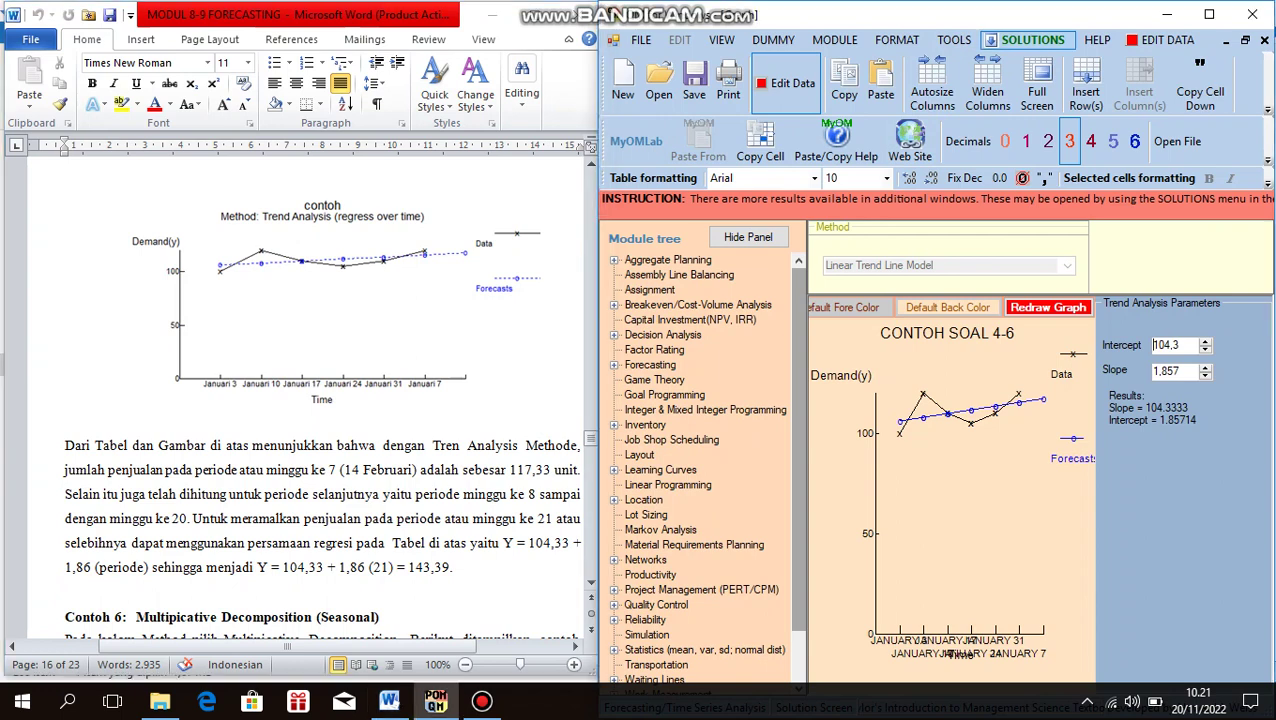
click(1033, 40)
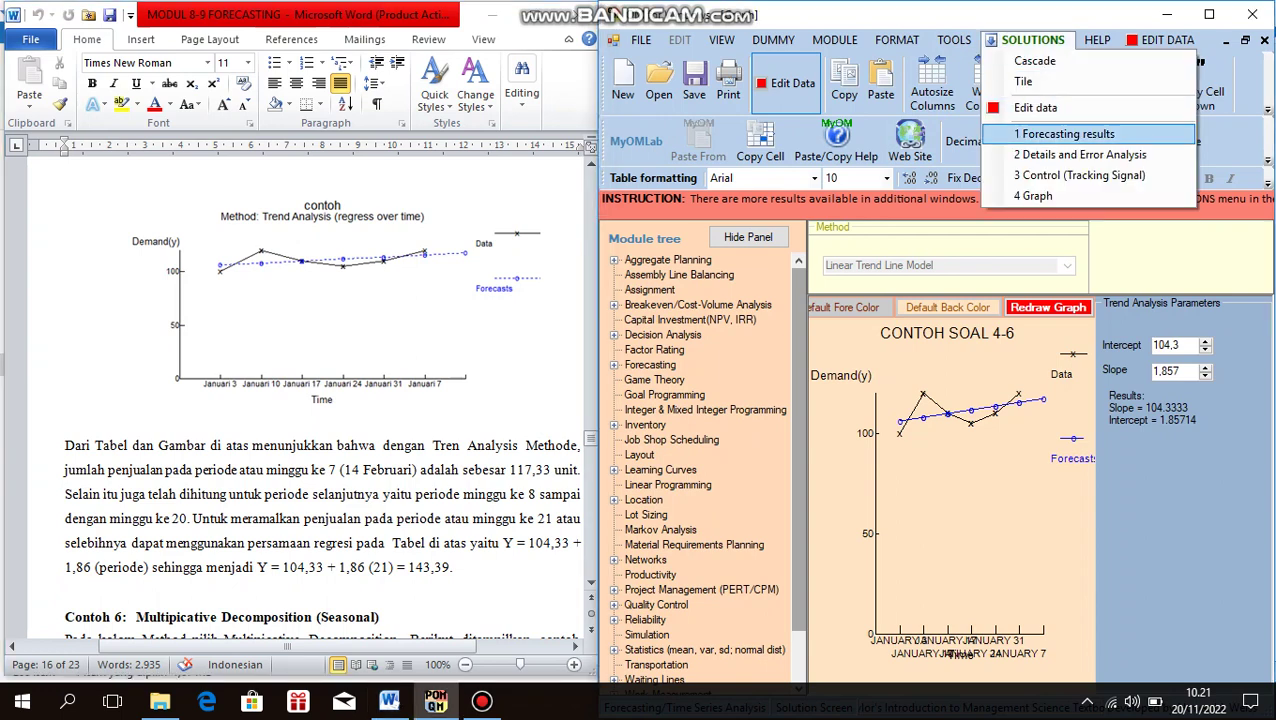
click(1040, 134)
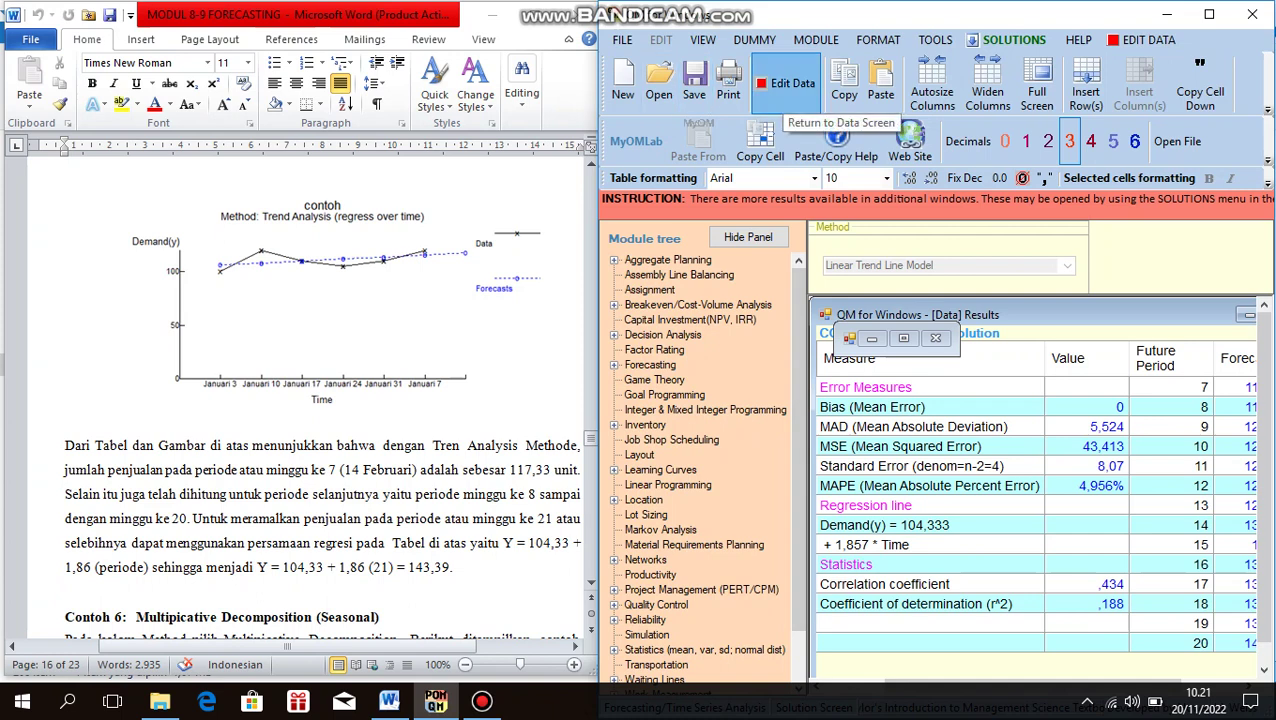
- Return to the data table and set the forecasting method to Multiplicative Decomposition (seasonal)
click(785, 90)
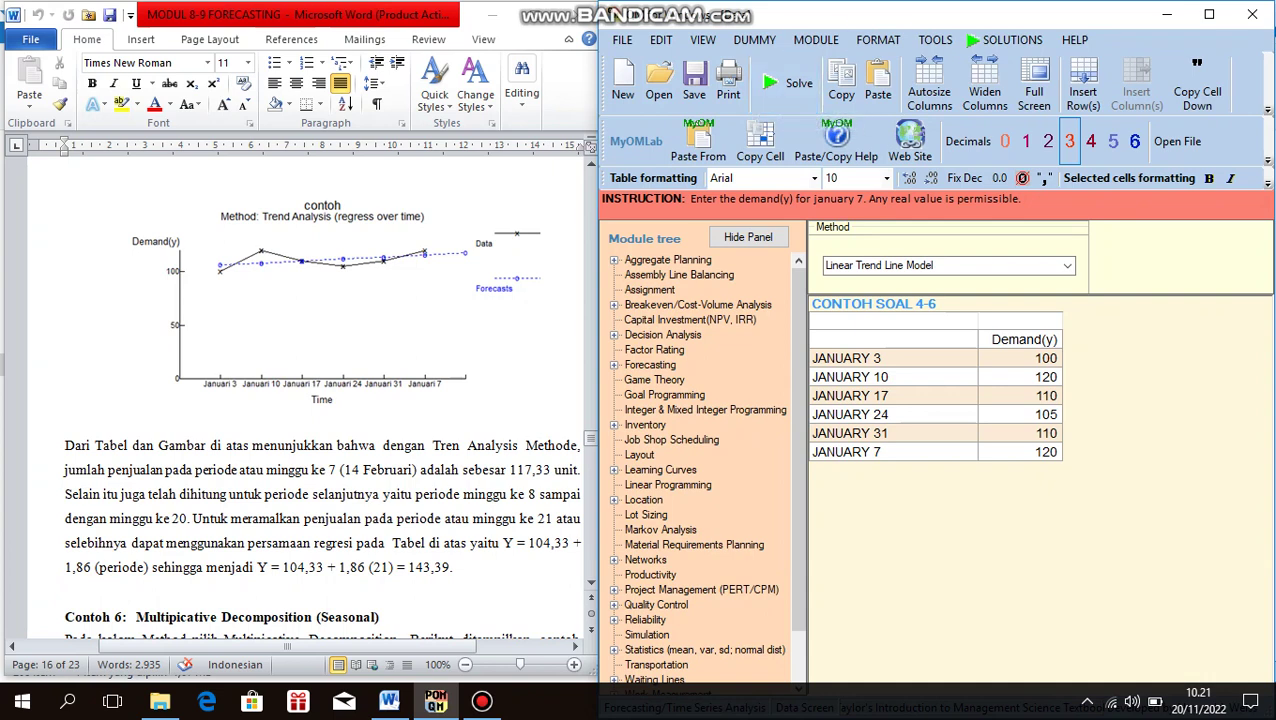
click(1067, 266)
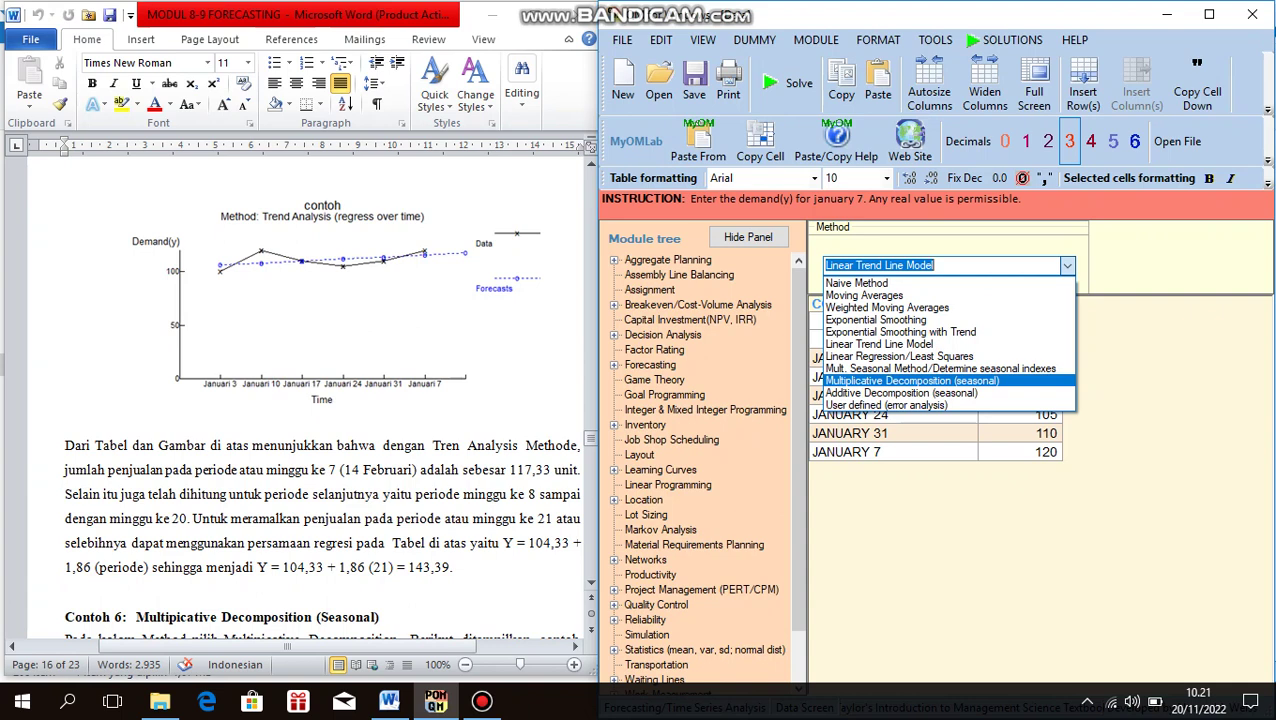
click(912, 381)
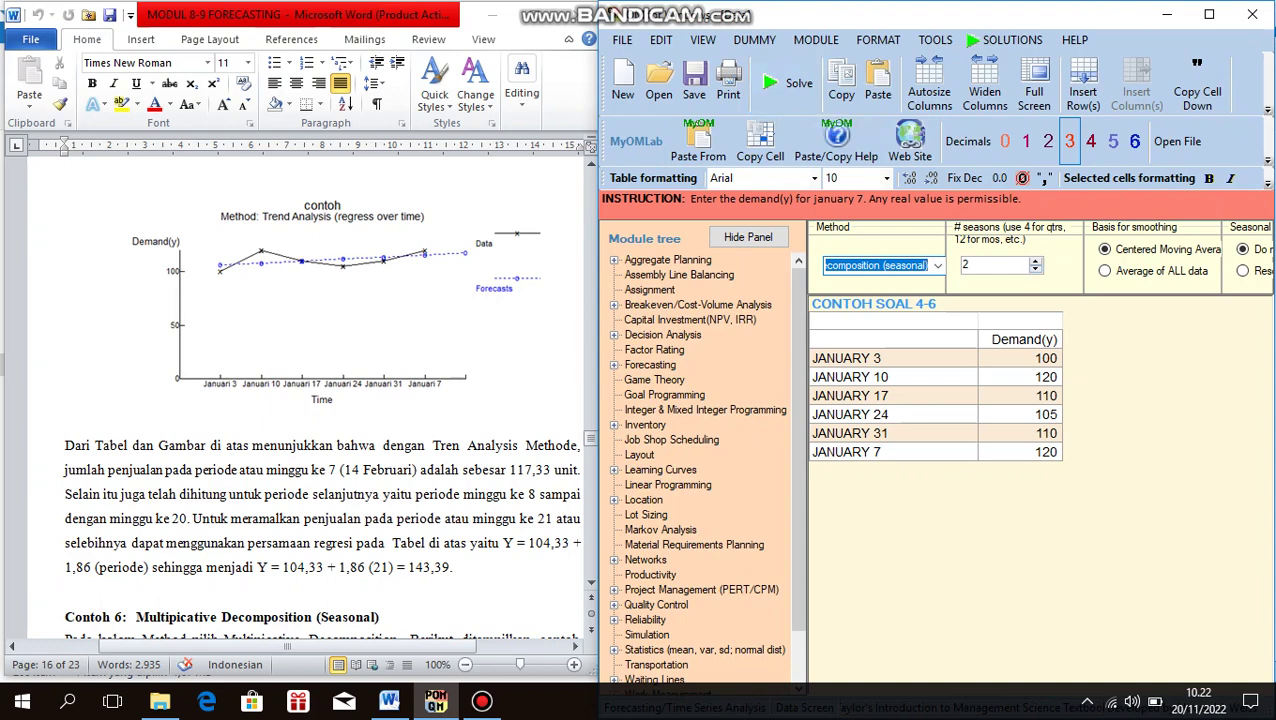
- Set the number of seasons to 3, solve the Multiplicative Decomposition model, and view its unadjusted and adjusted forecasts
drag(591, 438, 591, 447)
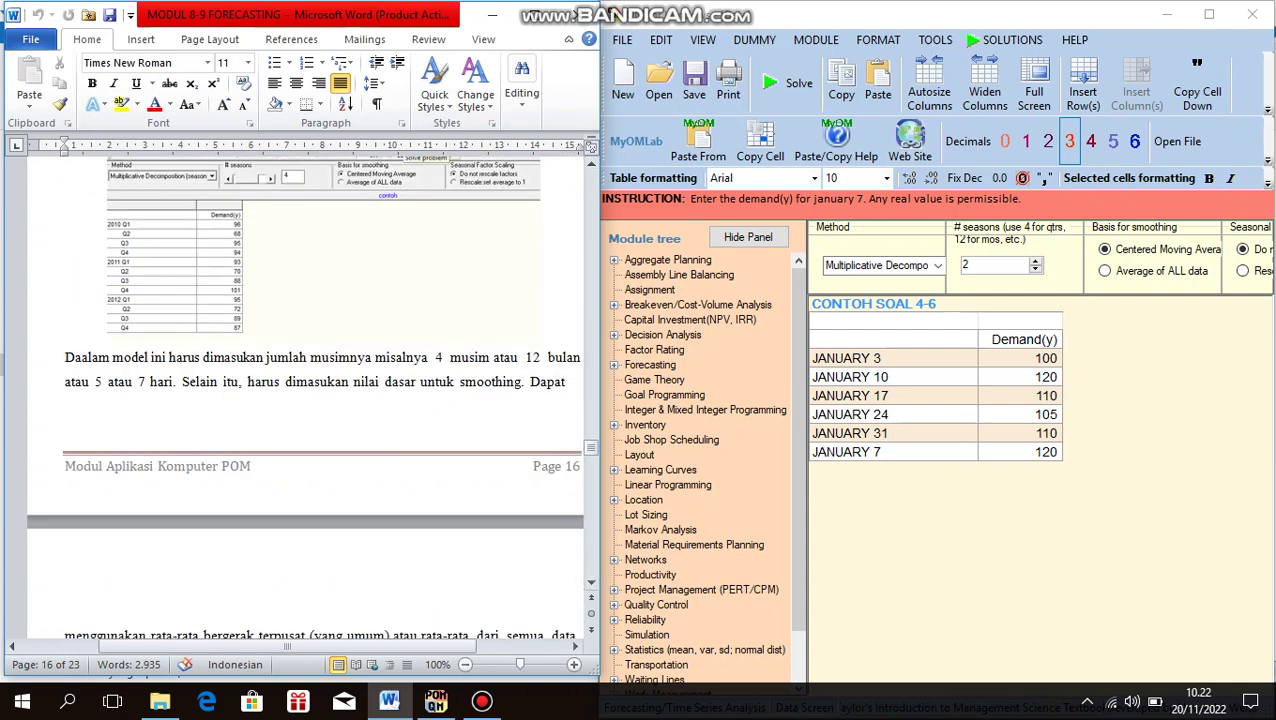
click(965, 264)
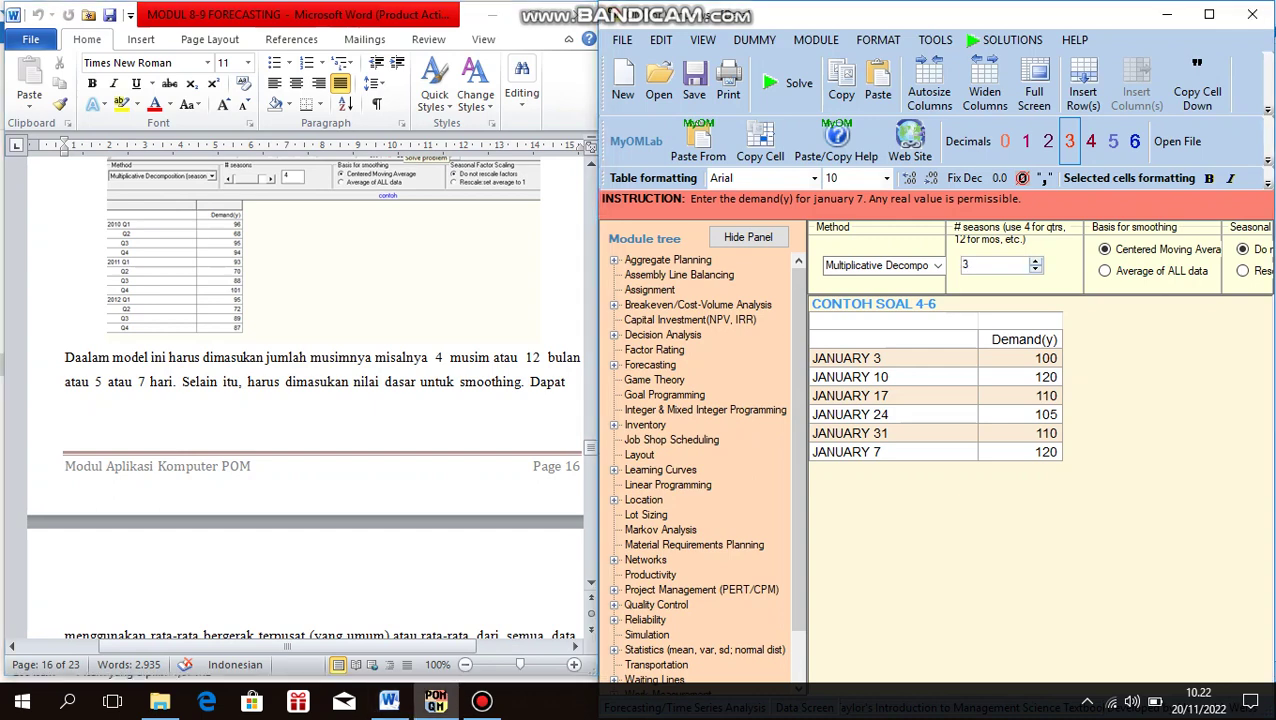
key(BackSpace)
text(4)
click(785, 85)
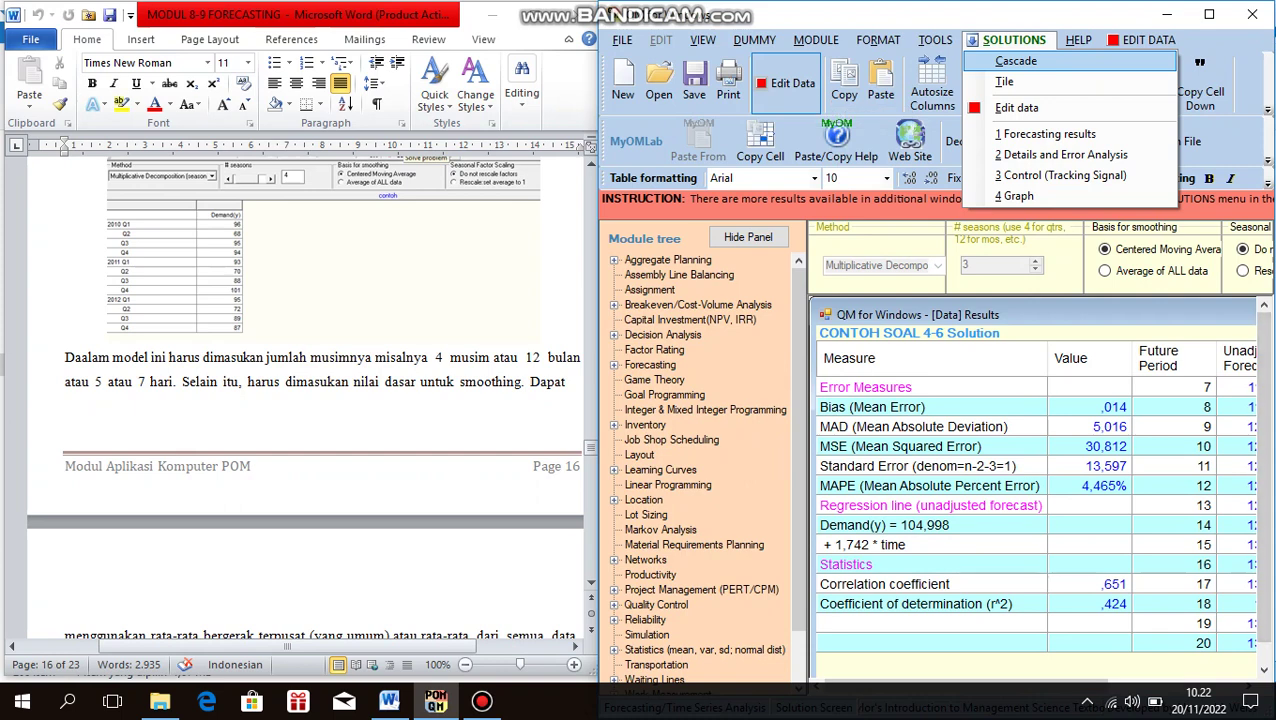
drag(963, 686, 1108, 687)
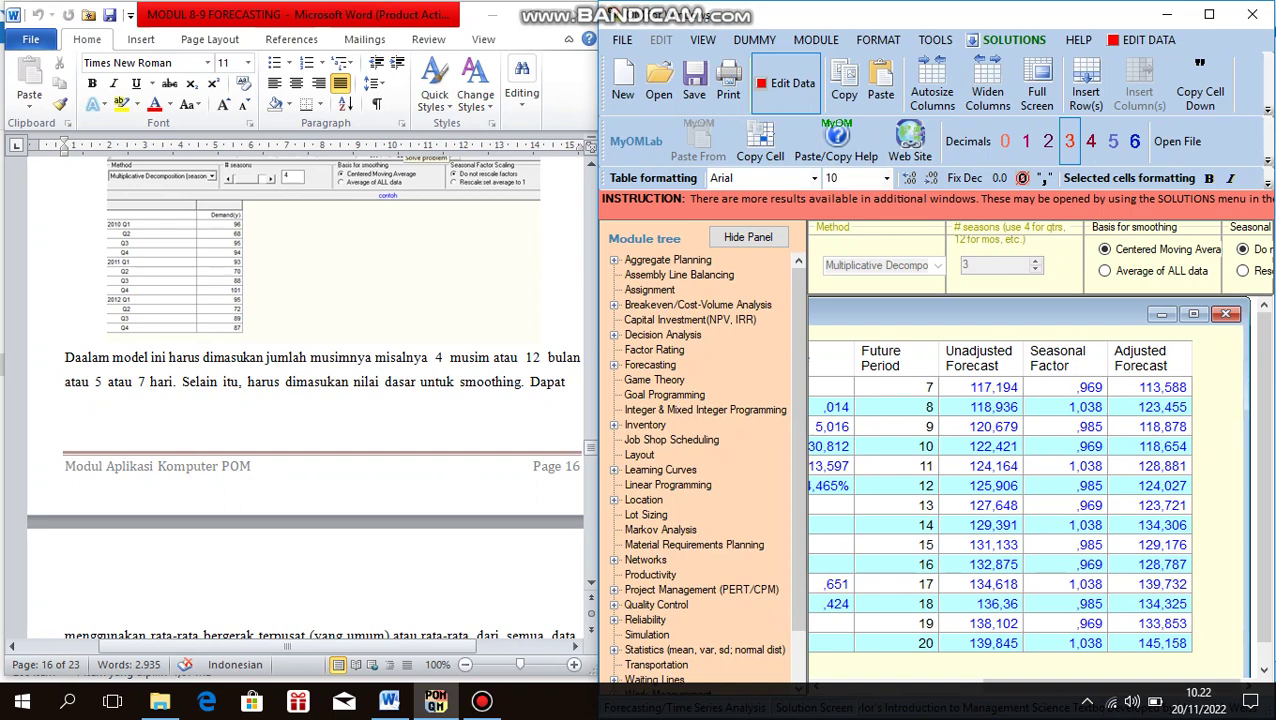
- Review the module's Multiplicative Decomposition output, from the error analysis and forecast summary to its example graph
scroll(305, 400, down, 3)
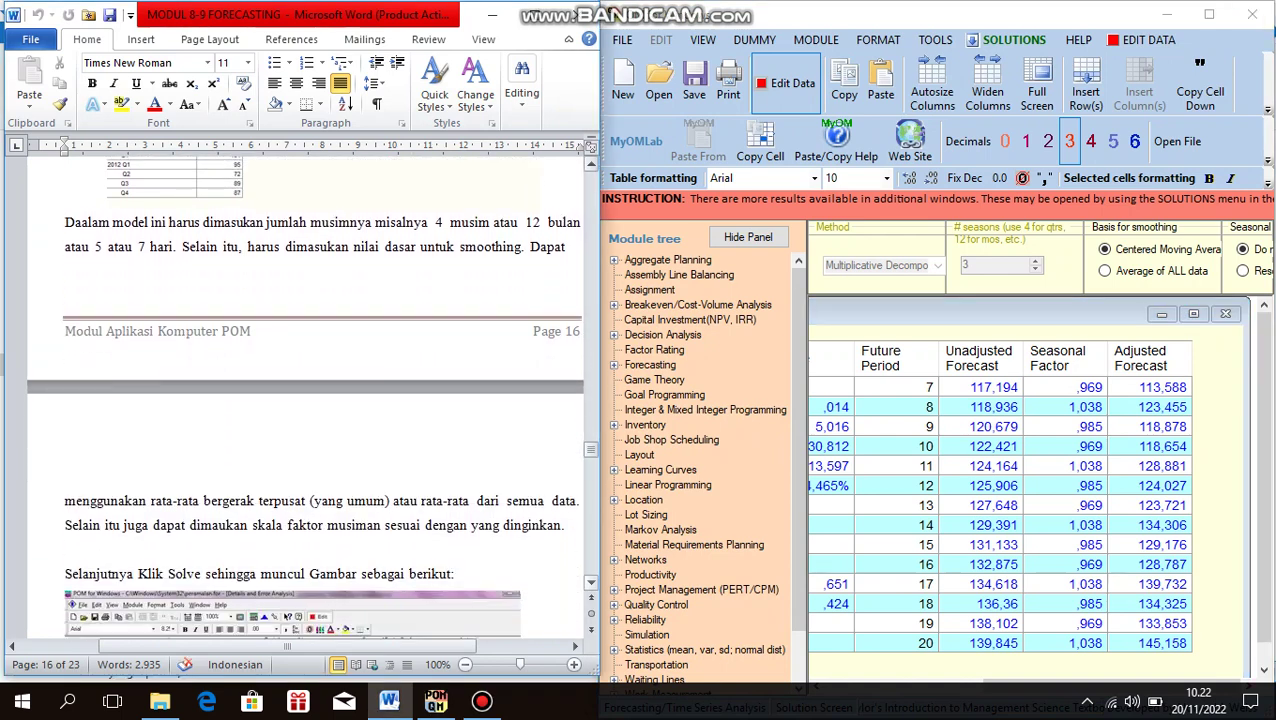
scroll(305, 400, down, 3)
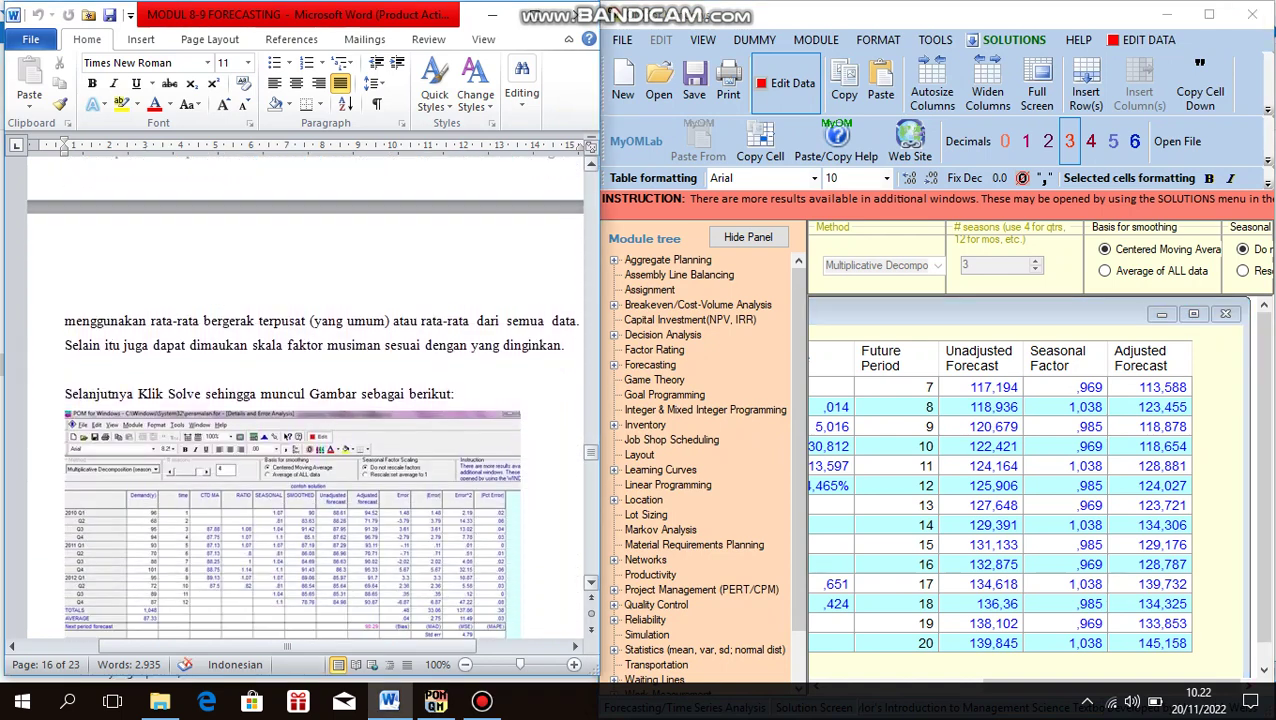
scroll(305, 400, down, 3)
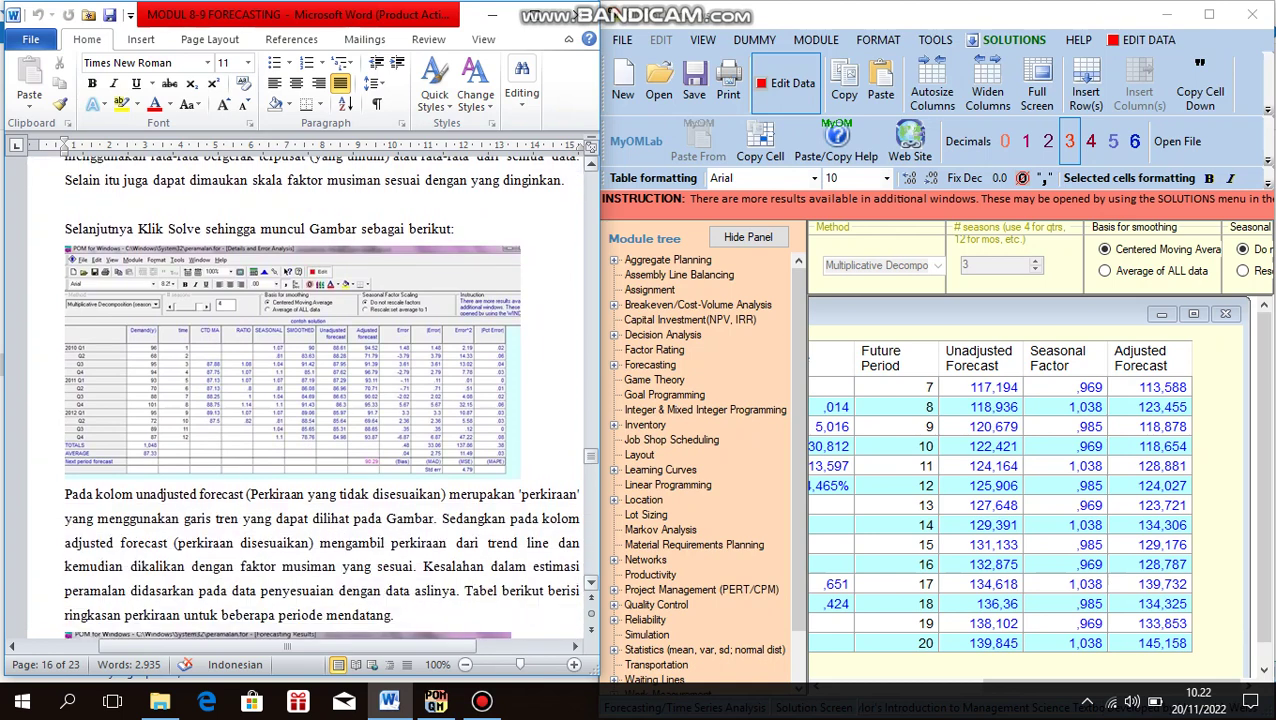
scroll(305, 400, down, 3)
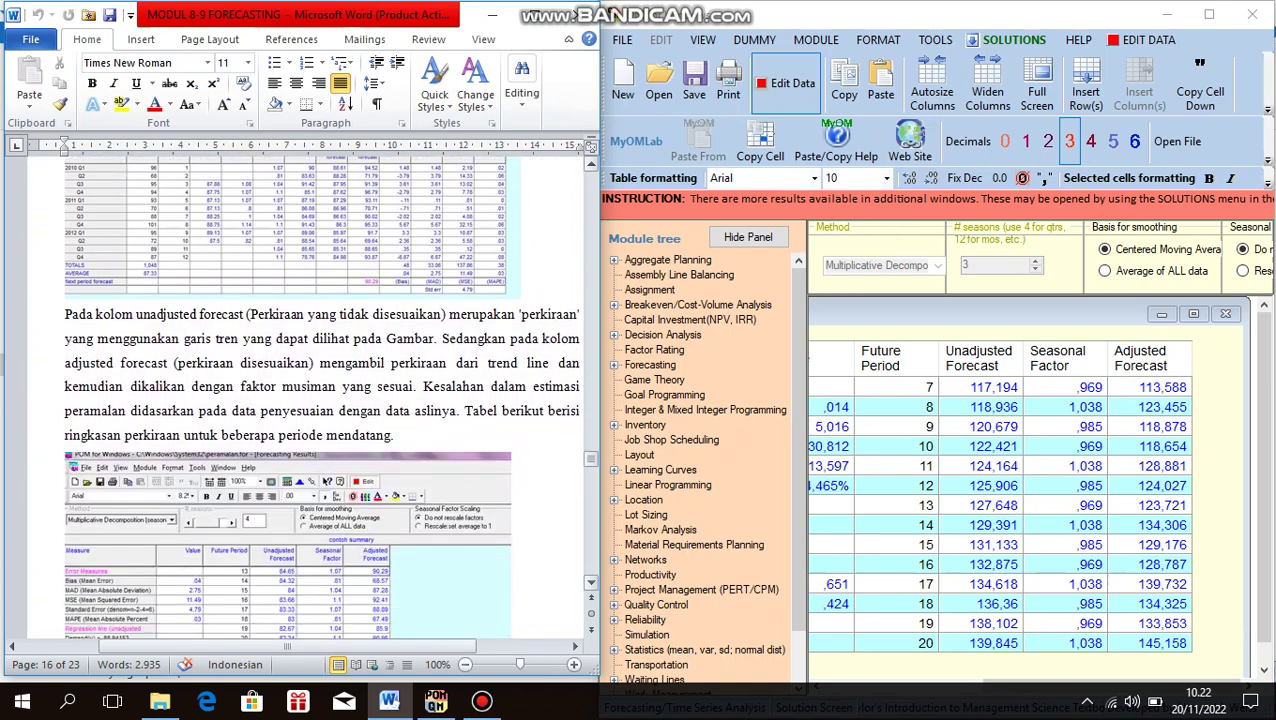
scroll(305, 400, down, 3)
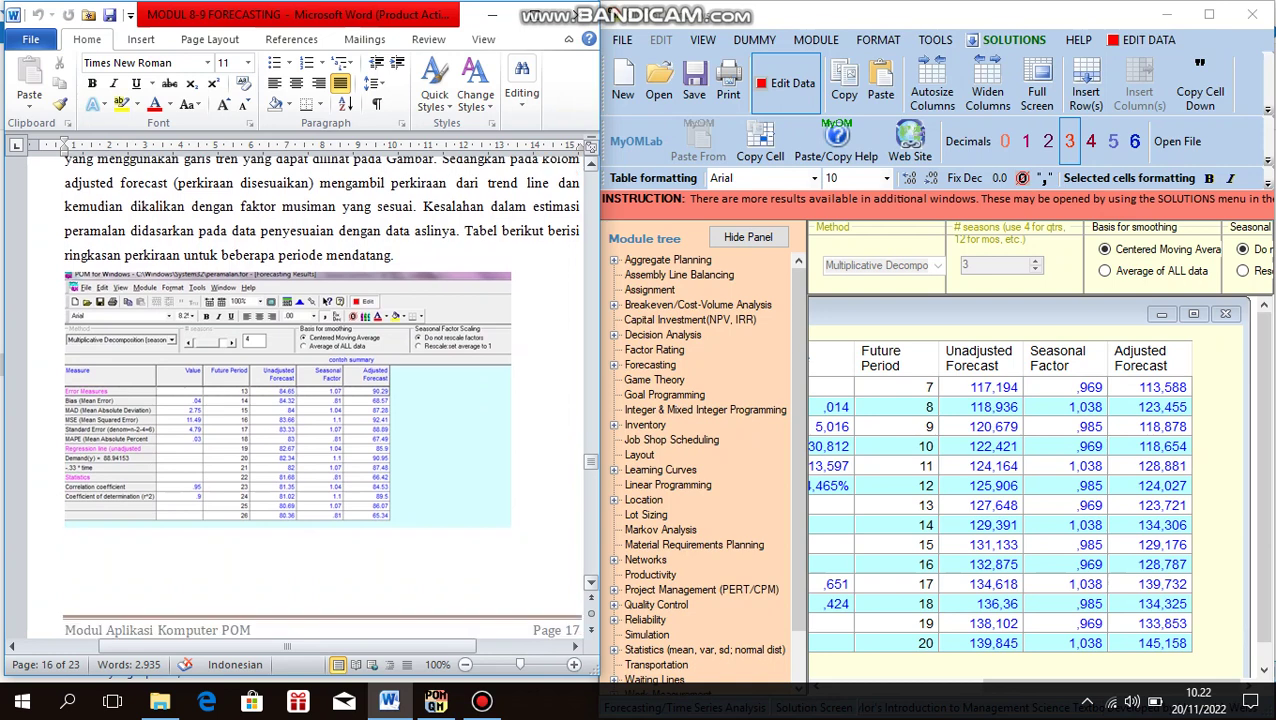
scroll(305, 400, down, 3)
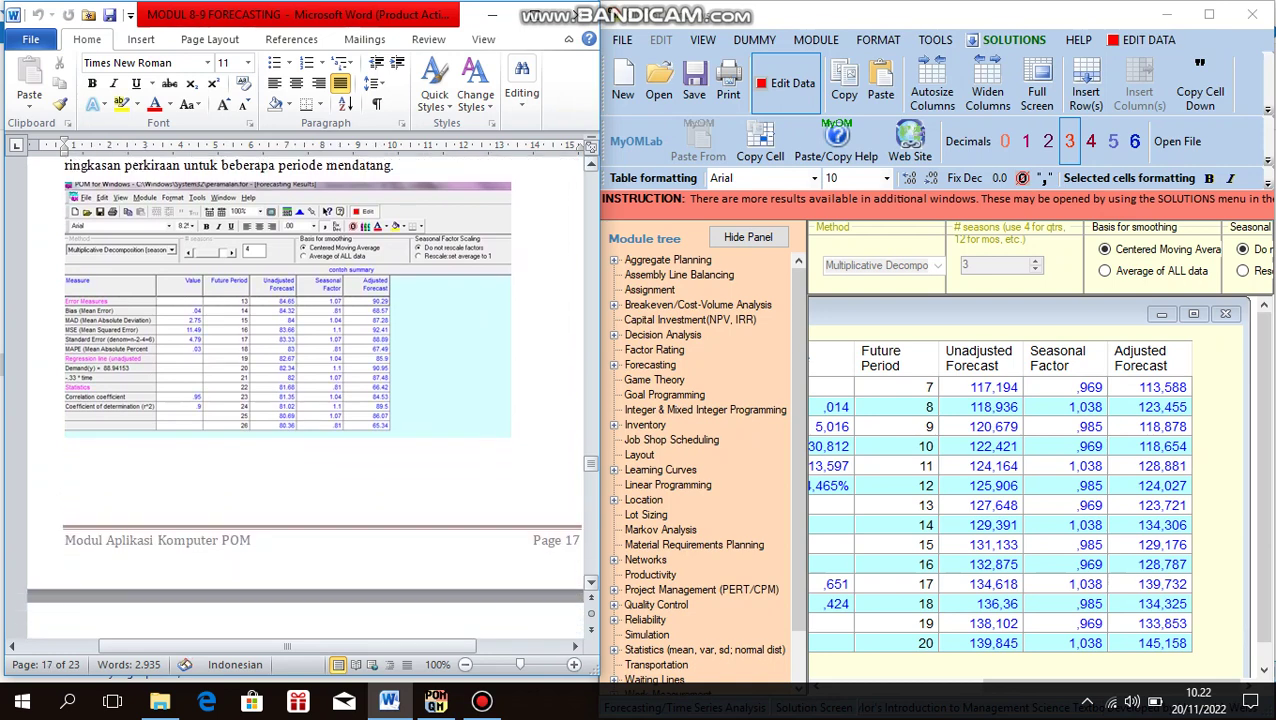
scroll(305, 400, down, 3)
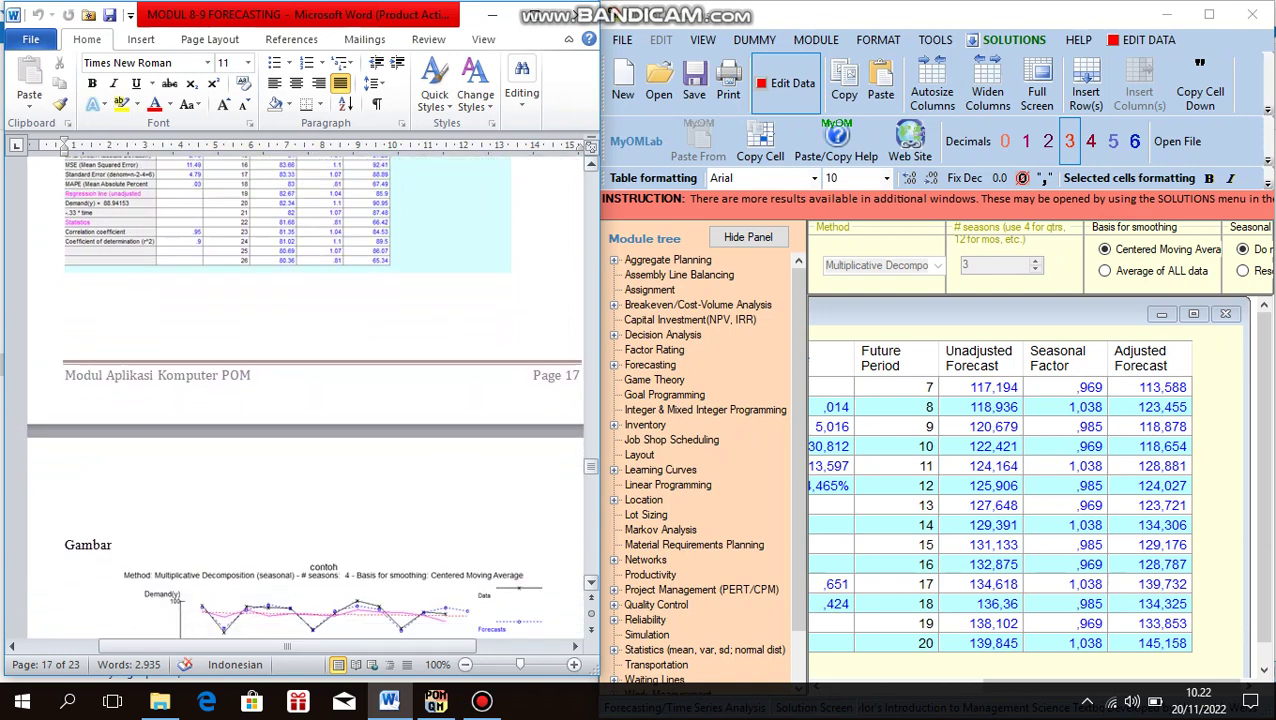
scroll(305, 400, down, 3)
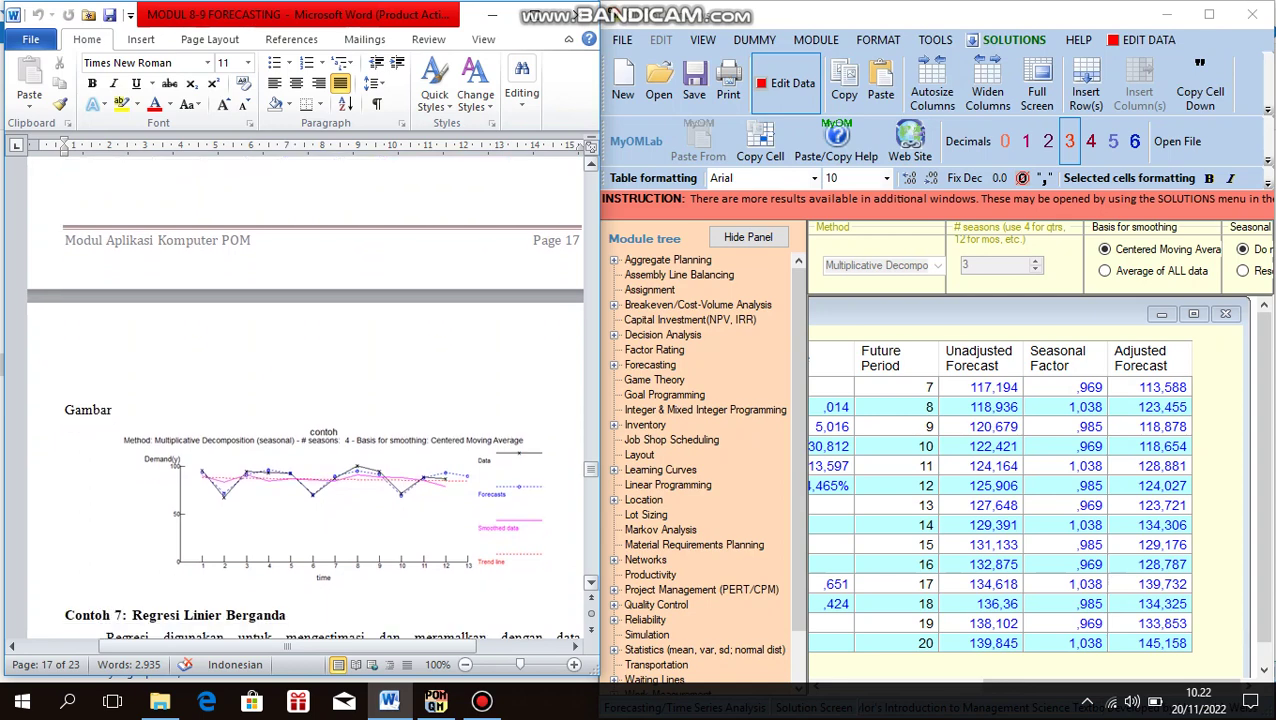
scroll(305, 400, down, 1)
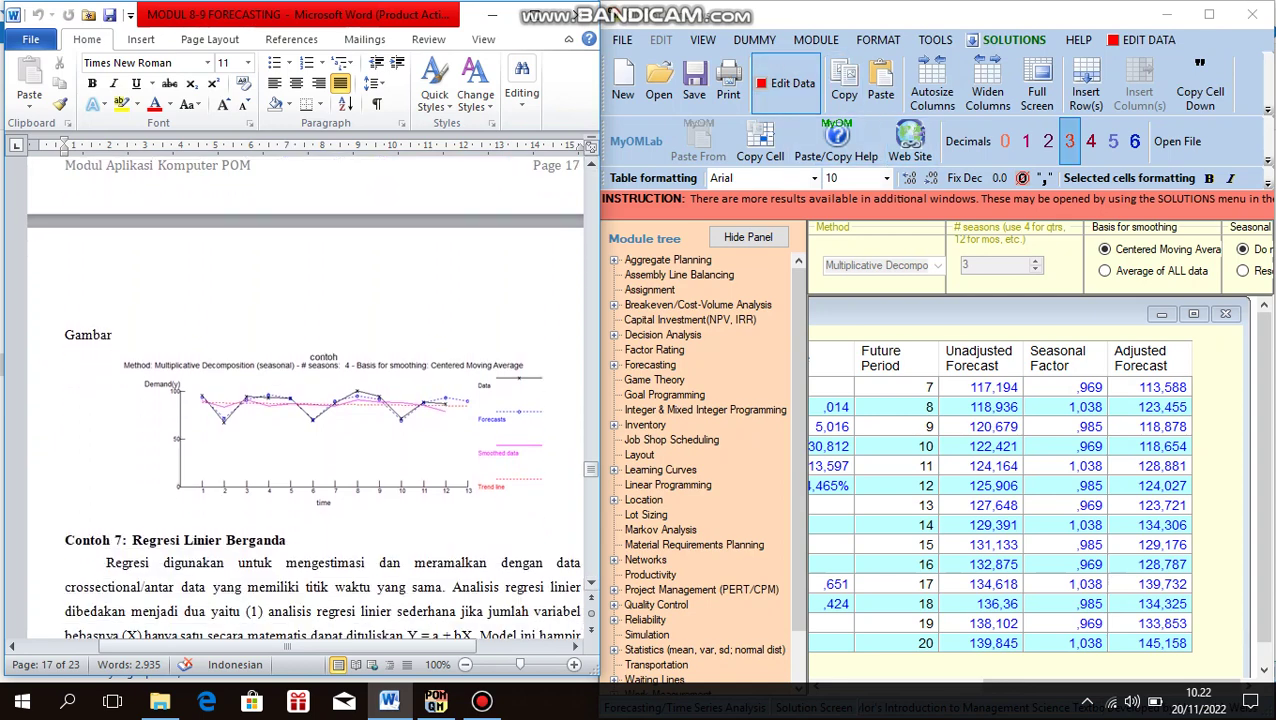
- Open the graph of the Multiplicative Decomposition solution
click(1008, 40)
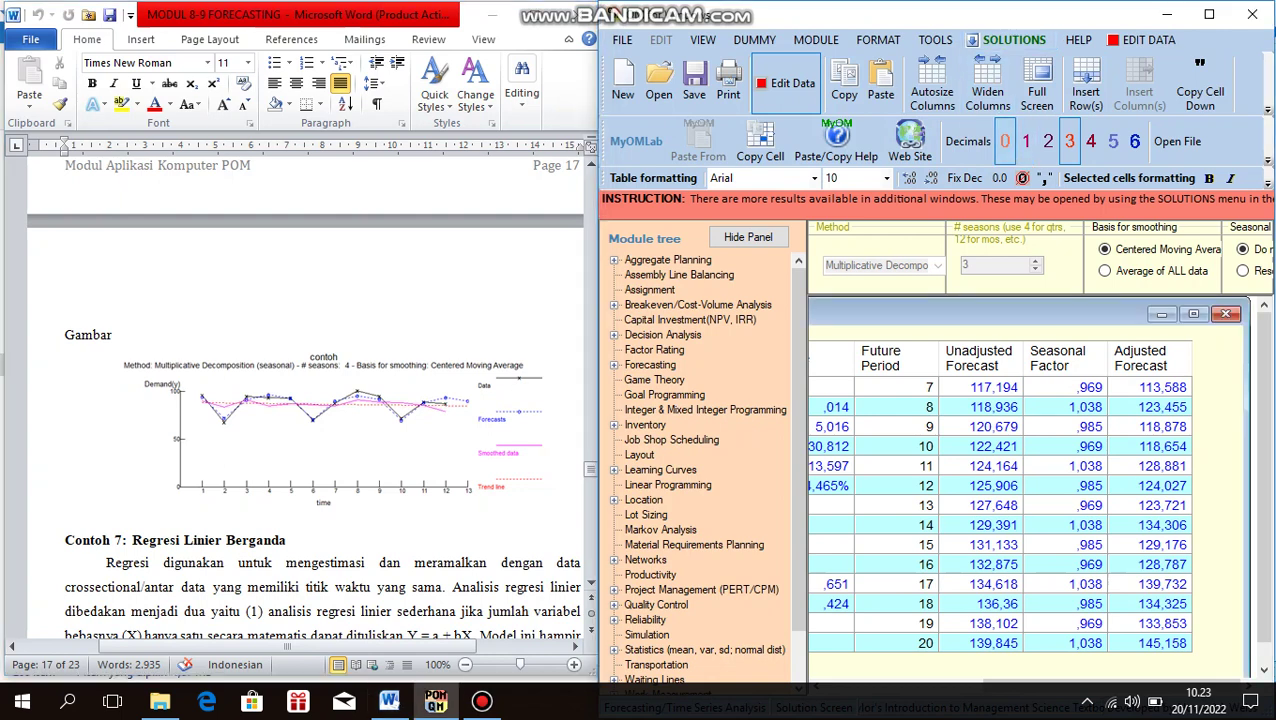
click(1008, 40)
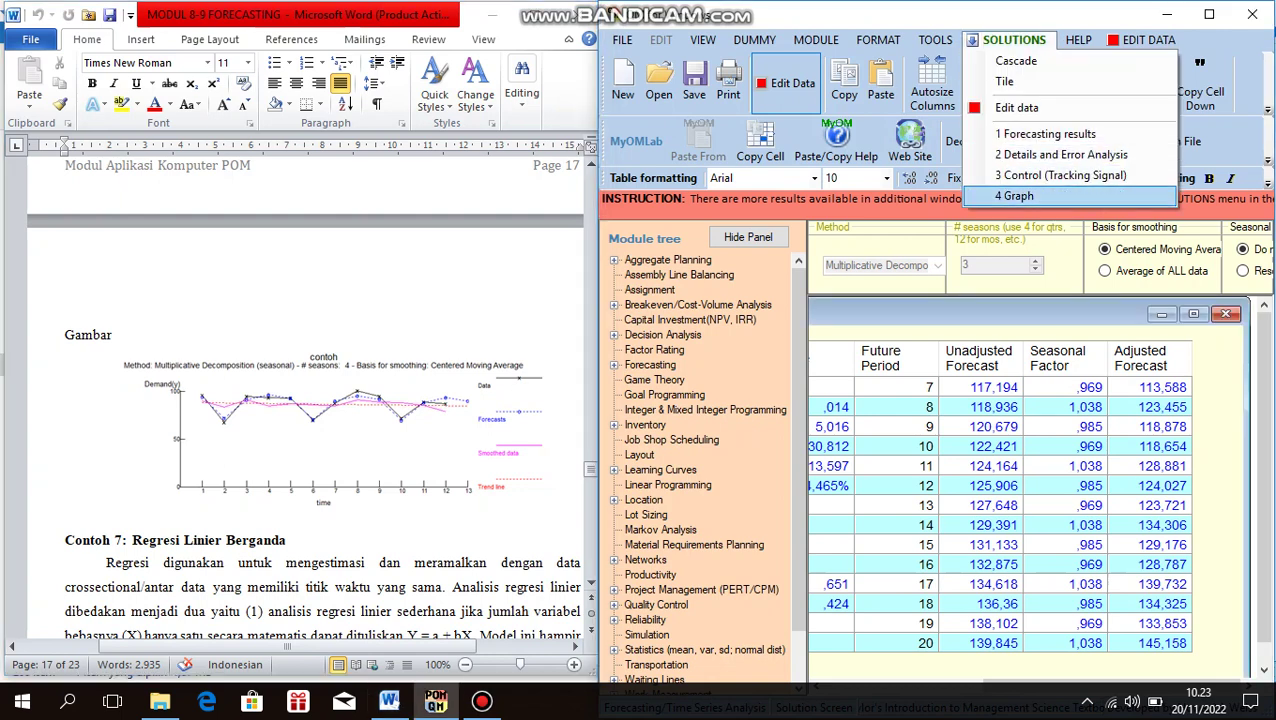
click(1010, 181)
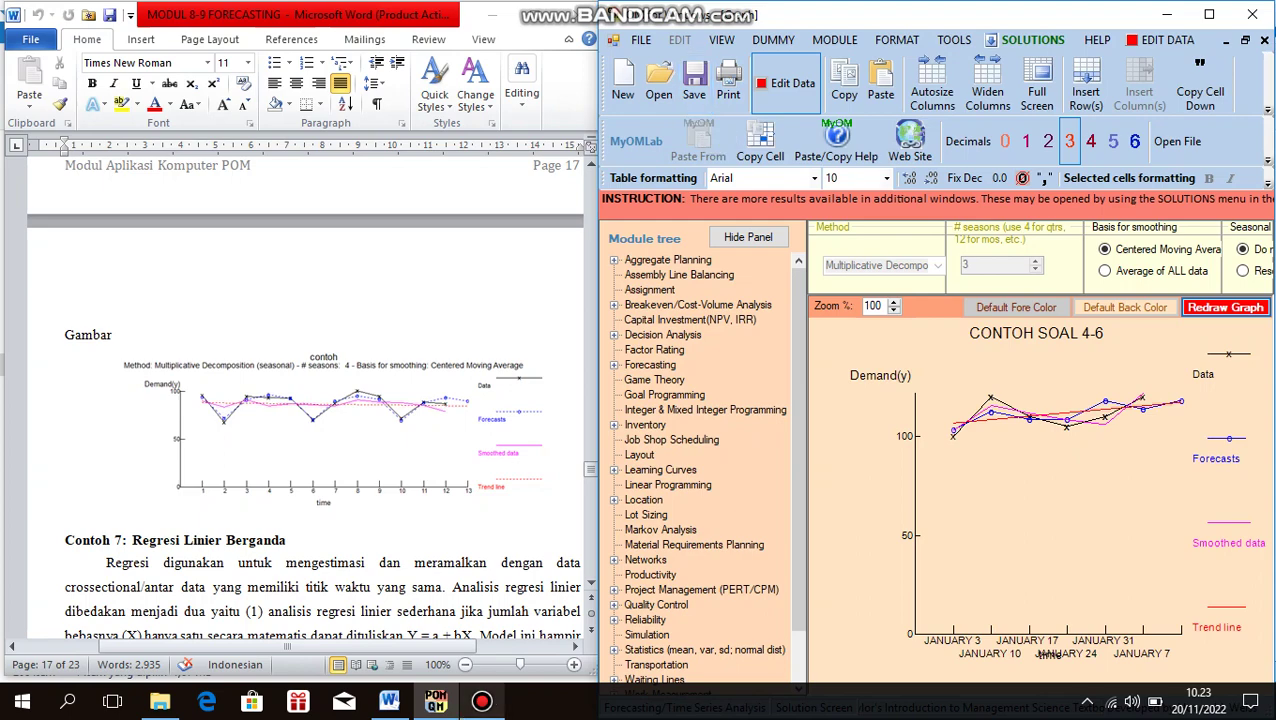
click(481, 701)
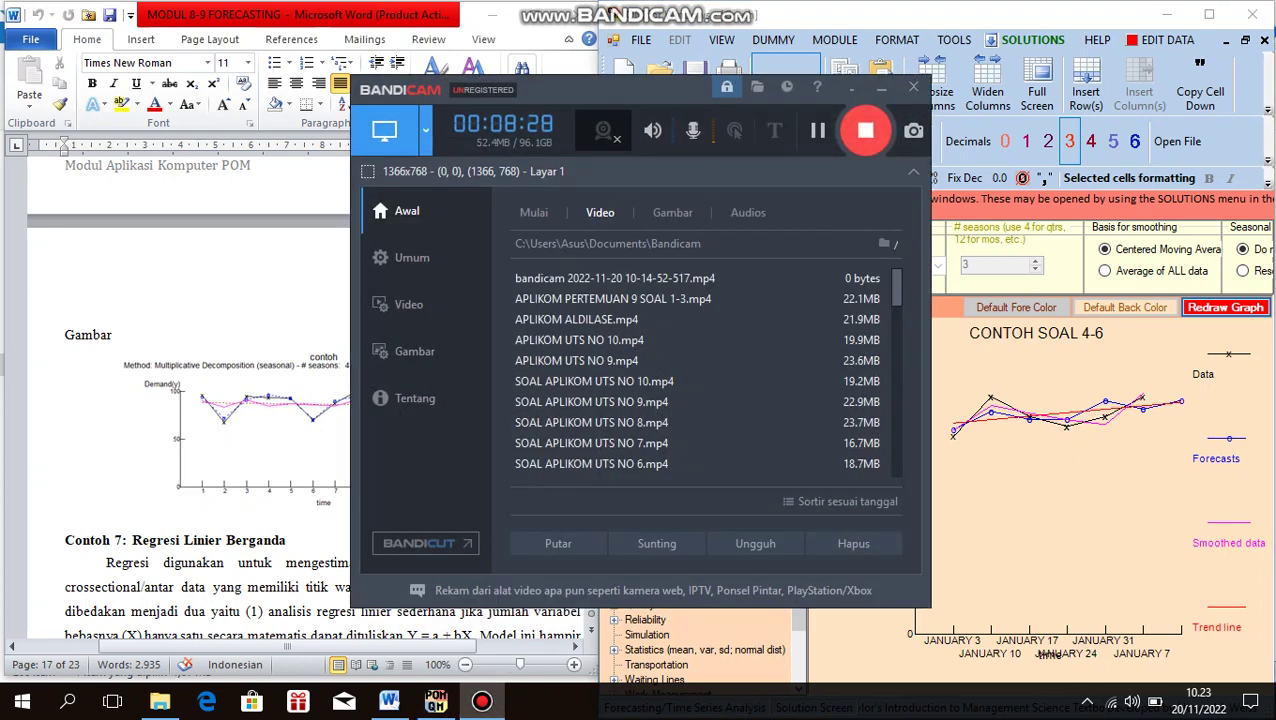